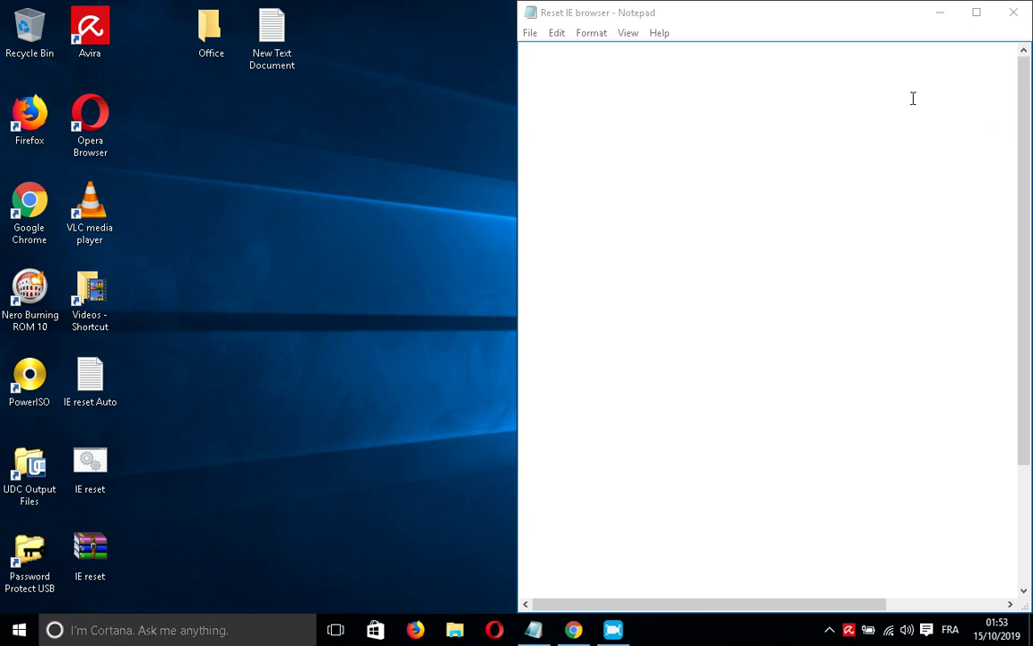
left_click(815, 145)
left_click(797, 129)
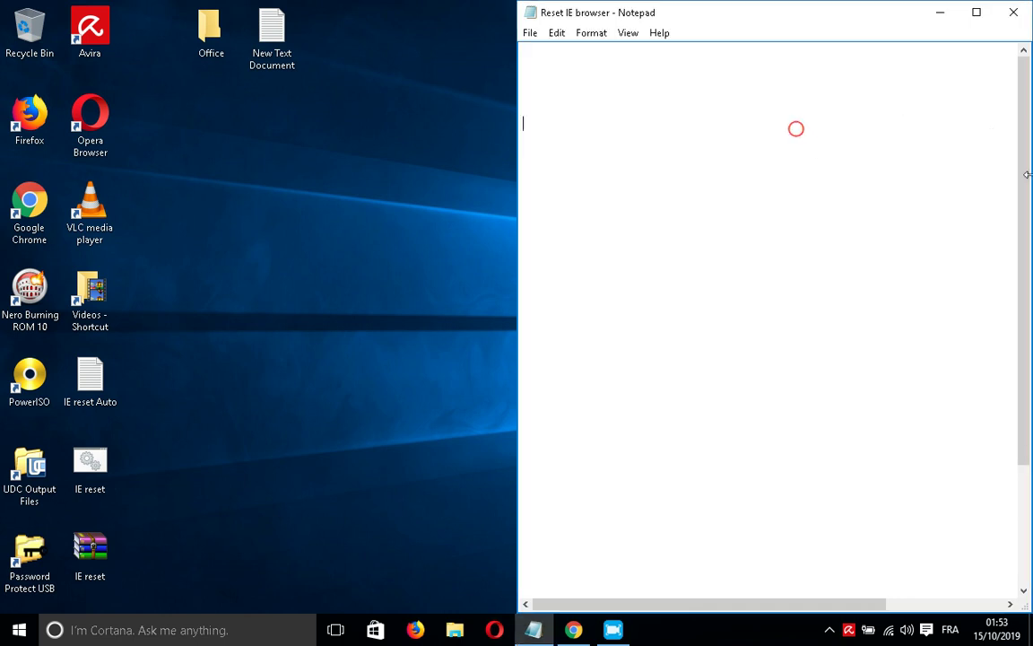
left_click(1021, 229)
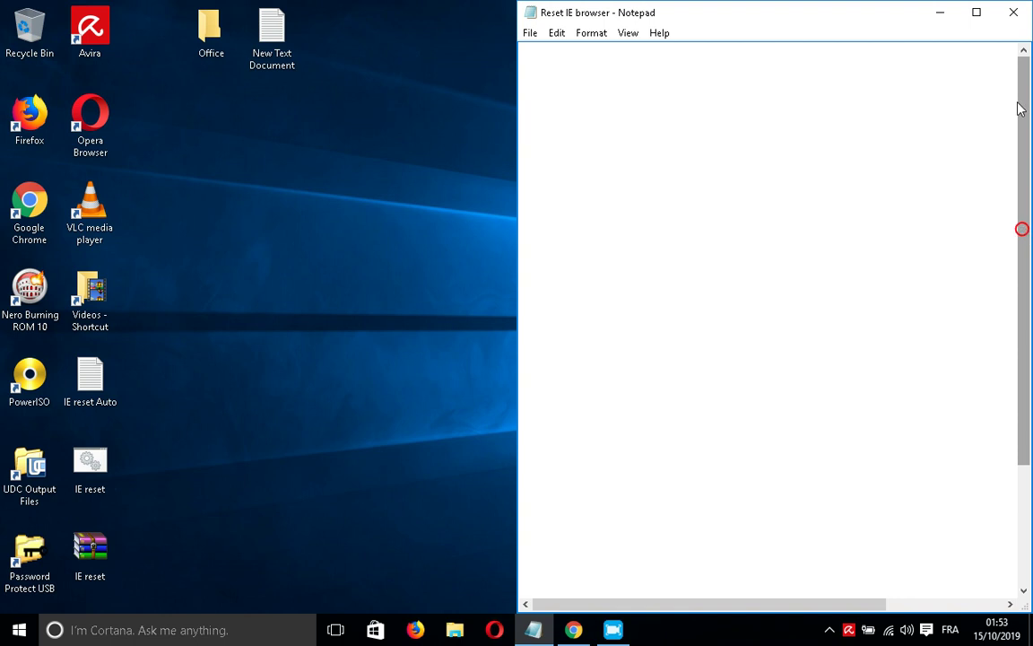
left_click(641, 60)
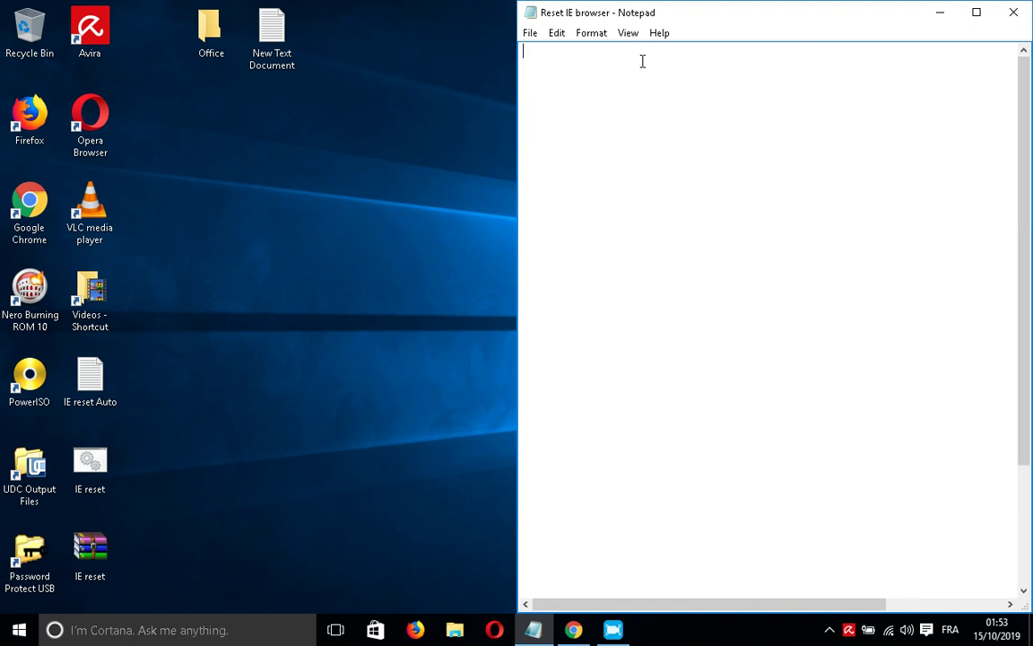
type("@e")
type("cho")
type(" *")
type("**************************************************")
key("Return")
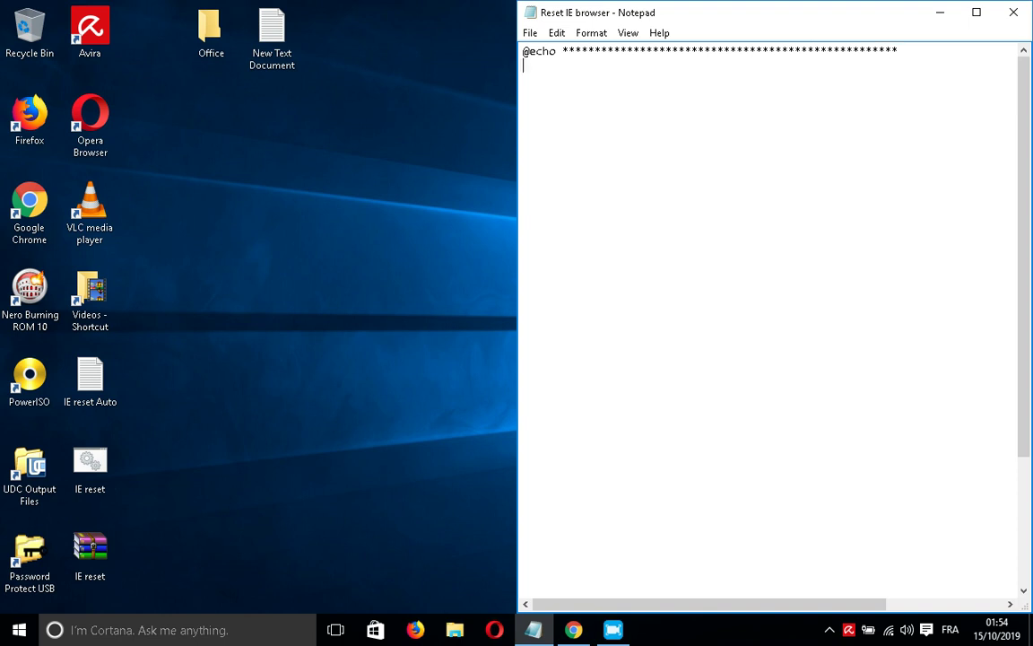
type("Eco")
left_click(561, 52)
type("Off")
key("BackSpace")
type("ho ")
type("         BY ")
type("Soufy")
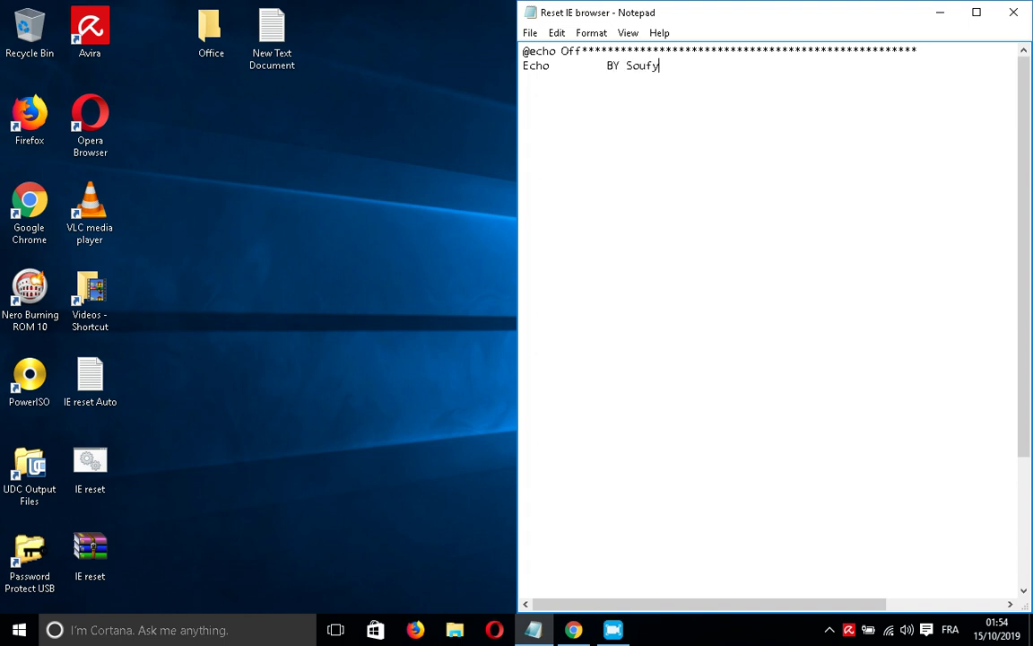
type("ne")
Correct the author's name and add a closing 'Echo' line of asterisks
left_click(659, 66)
type("a")
double_click(683, 66)
left_click(683, 65)
key("Return")
type("Ech")
key("BackSpace")
type("ho ")
type("**************************************")
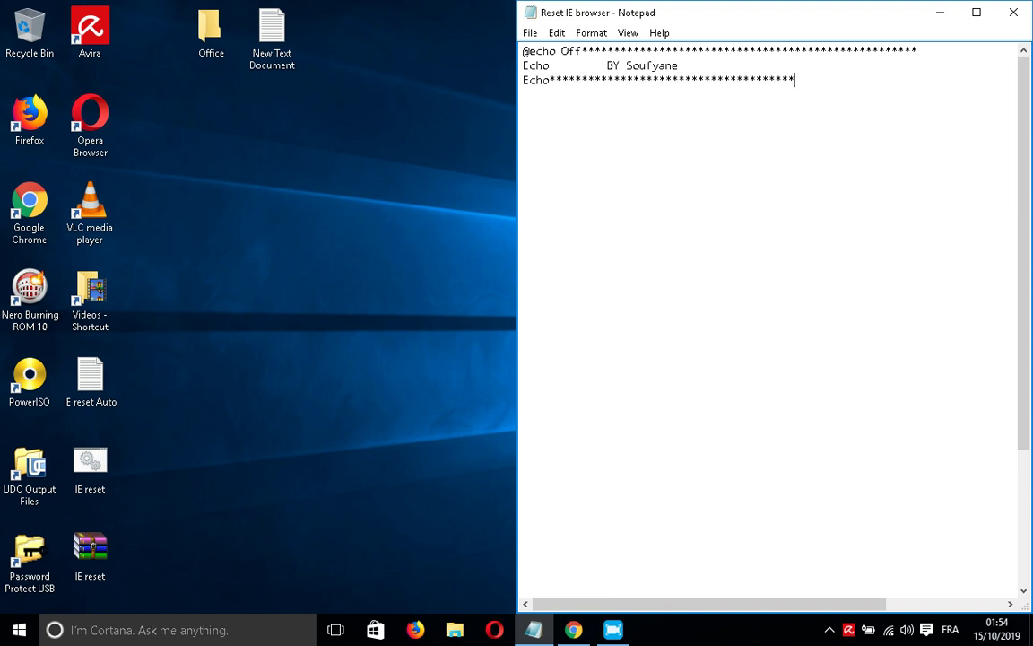
type("*******************")
key("Return")
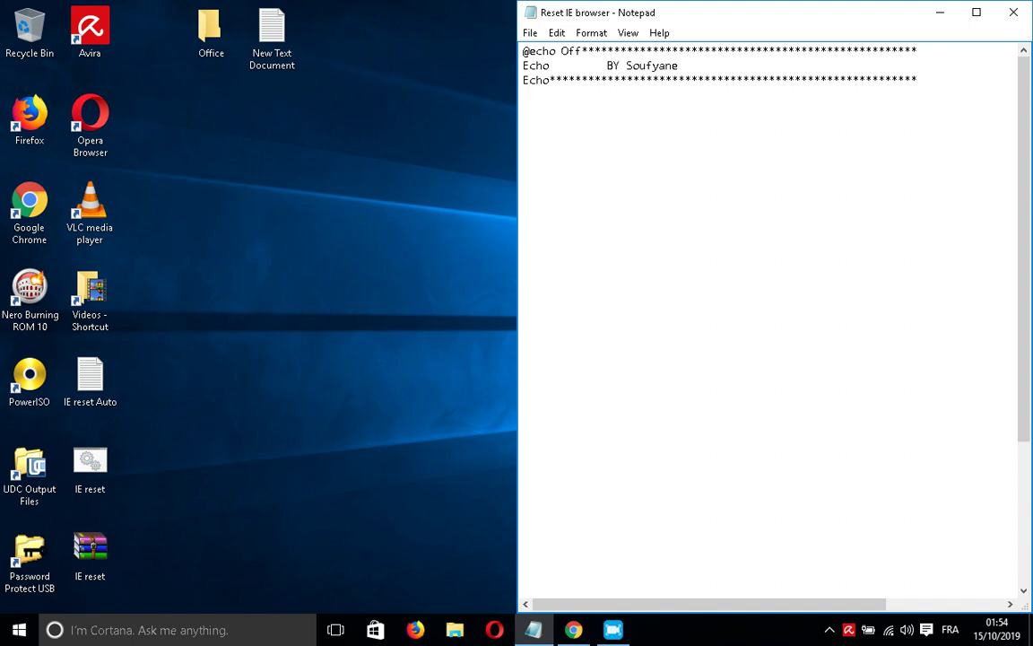
Start a new line beginning with a capitalised 'Title'
type("T")
key("BackSpace")
key("BackSpace")
key("Return")
type("title")
key("Left")
key("Left")
key("Left")
key("Left")
key("Left")
key("Delete")
type("t")
key("BackSpace")
type("T")
left_click(615, 112)
Finish the title 'Reset Chrome, Cache, cookies, history, restore as default' and add 'Color F0'
type("Reset")
key("BackSpace")
key("BackSpace")
key("BackSpace")
type("set ")
type("Cr")
key("BackSpace")
type("h")
type("rome")
key("BackSpace")
key("BackSpace")
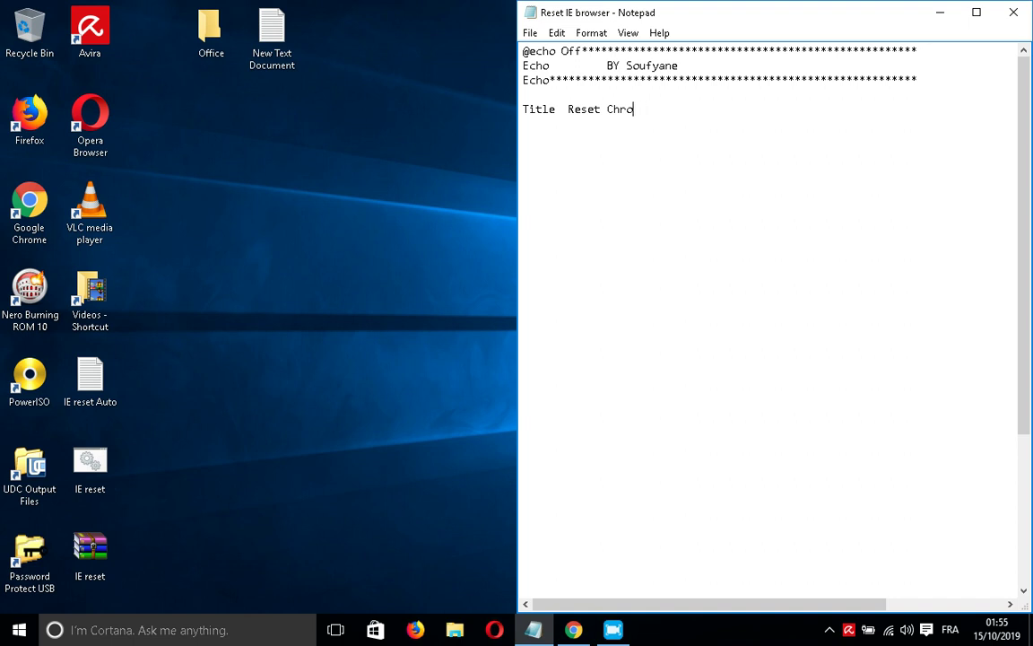
type("me;,")
key("BackSpace")
key("BackSpace")
type(",")
type(" Cahce")
key("BackSpace")
key("BackSpace")
key("BackSpace")
key("BackSpace")
type("sh")
type("e")
key("BackSpace")
type(";")
type(" co")
type("kies")
key("BackSpace")
key("BackSpace")
key("BackSpace")
key("BackSpace")
type("okie")
type("s, ")
type("hist")
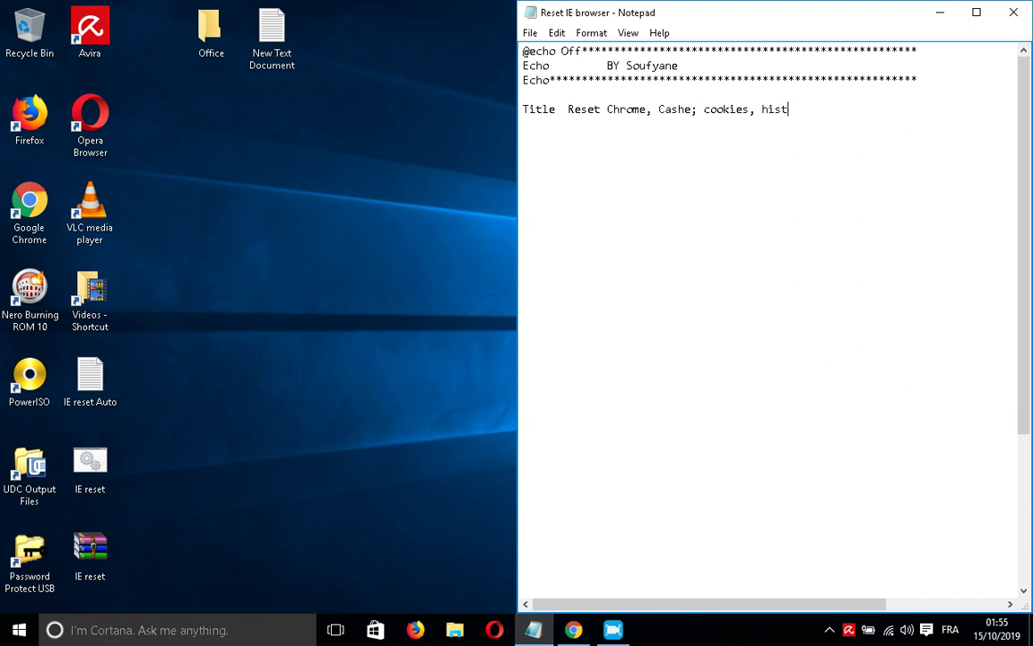
type("ory")
type("restaure")
key("BackSpace")
key("BackSpace")
key("BackSpace")
key("BackSpace")
type("ore as ")
type("defaut")
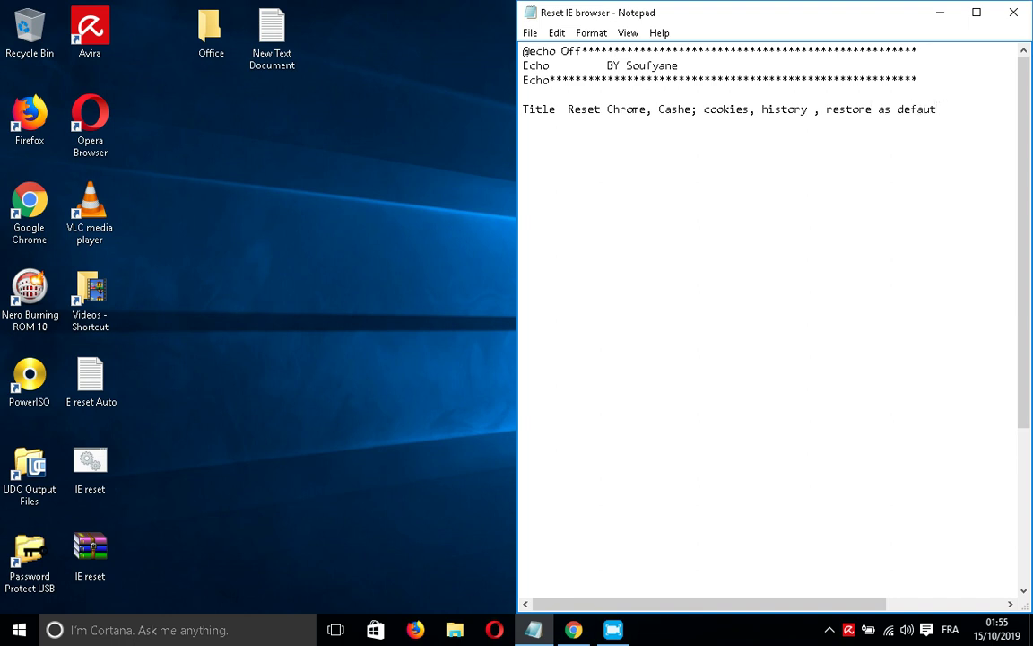
key("Return")
type("Co")
type("lor F")
type("0")
Add the line 'click enter to run the Script' below Color F0
key("Return")
type("Open")
key("BackSpace")
key("BackSpace")
key("BackSpace")
key("BackSpace")
type("clos")
key("BackSpace")
key("BackSpace")
key("BackSpace")
key("BackSpace")
type("click ")
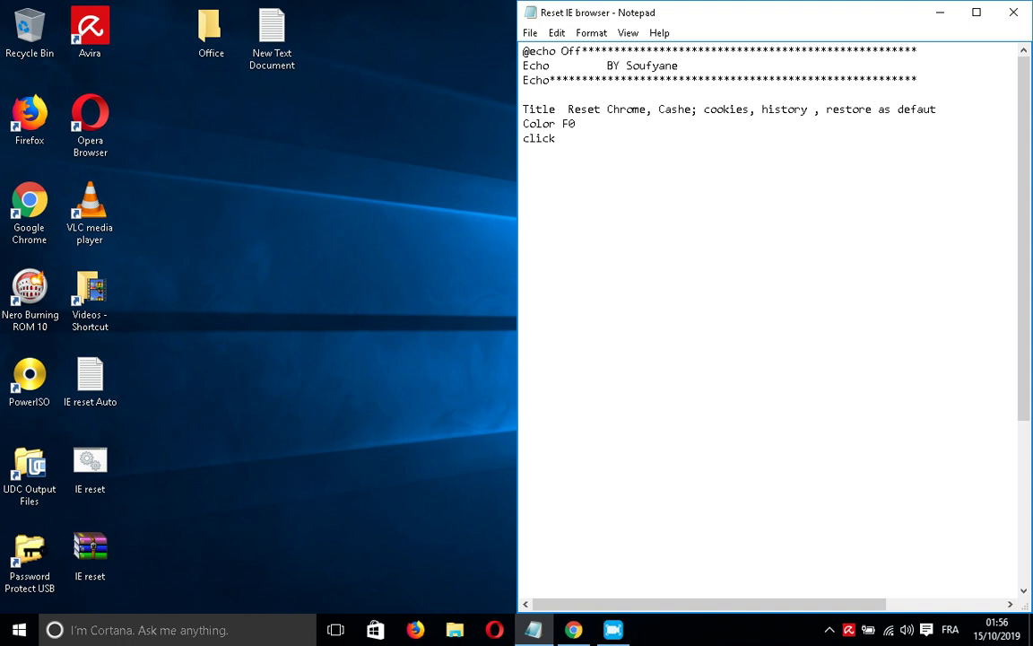
type("an")
key("BackSpace")
key("BackSpace")
key("BackSpace")
key("BackSpace")
key("BackSpace")
key("BackSpace")
type("enter ")
type("to")
type(" run ")
type("the")
type(" Script")
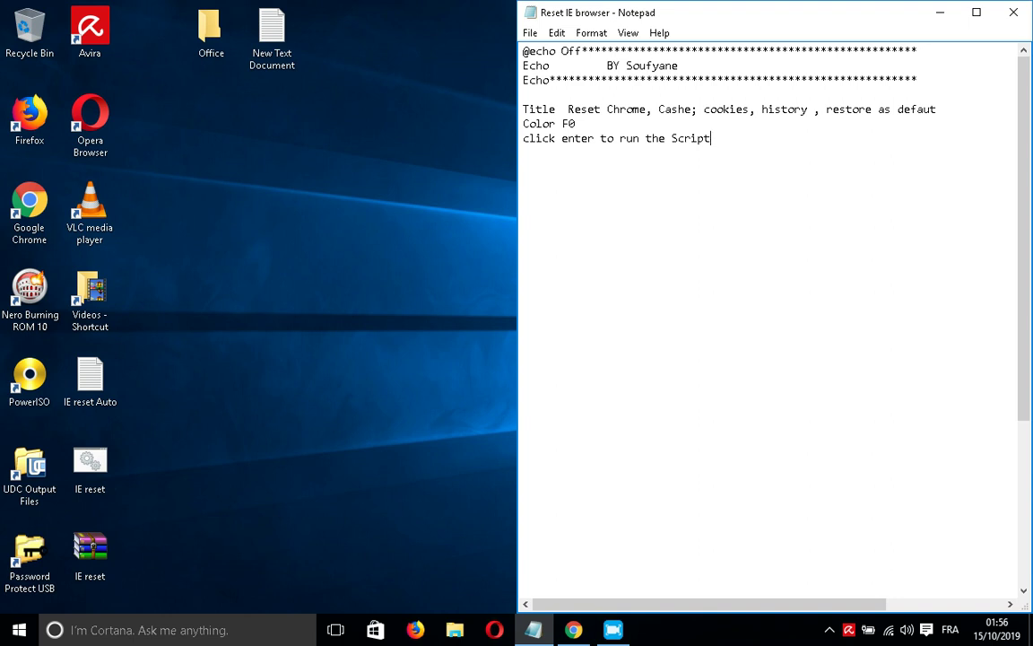
Add a 'Color fc' line with an empty line below, then minimize the script
key("Return")
type("Clo")
type("ro")
key("BackSpace")
type("re")
key("BackSpace")
key("BackSpace")
type("olor ")
type("fc")
key("Return")
key("Return")
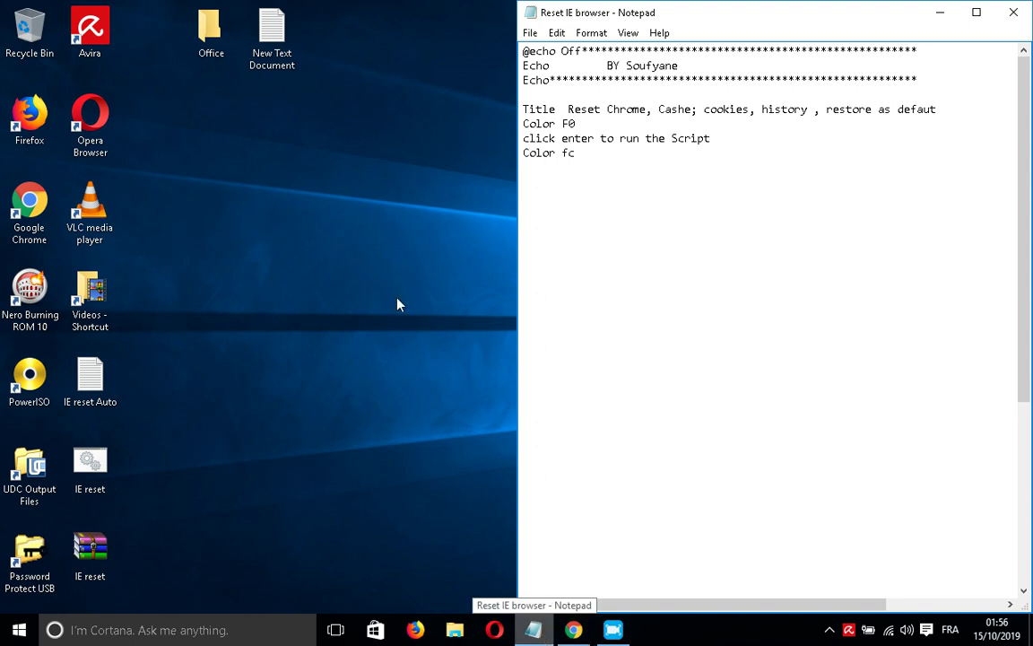
left_click(535, 631)
Open the 'chrome reset setting' batch file from Downloads in Notepad for editing
left_click(535, 631)
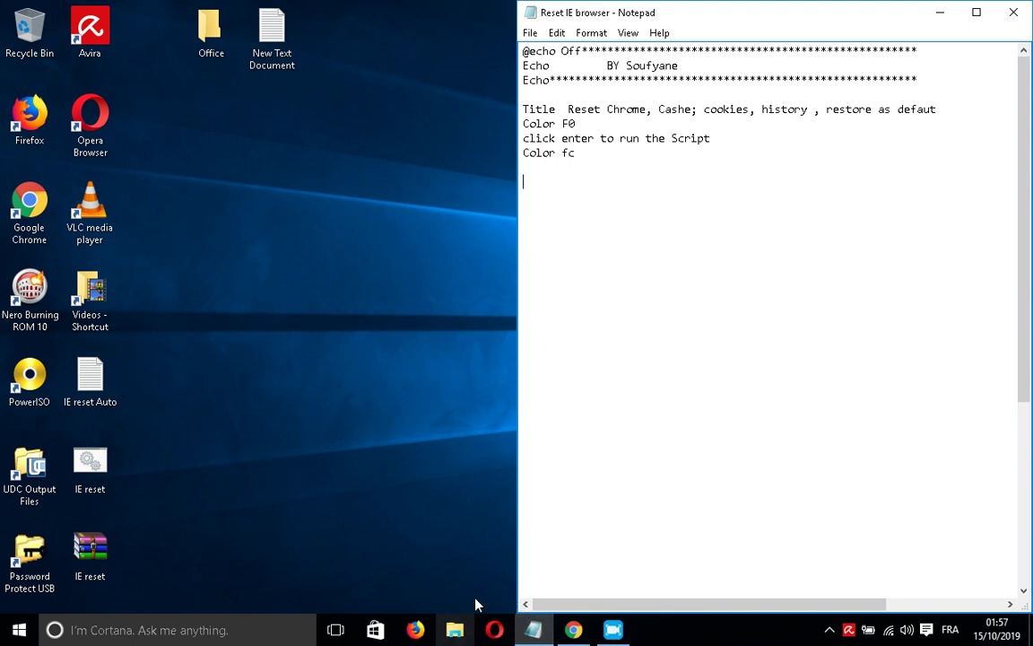
left_click(455, 629)
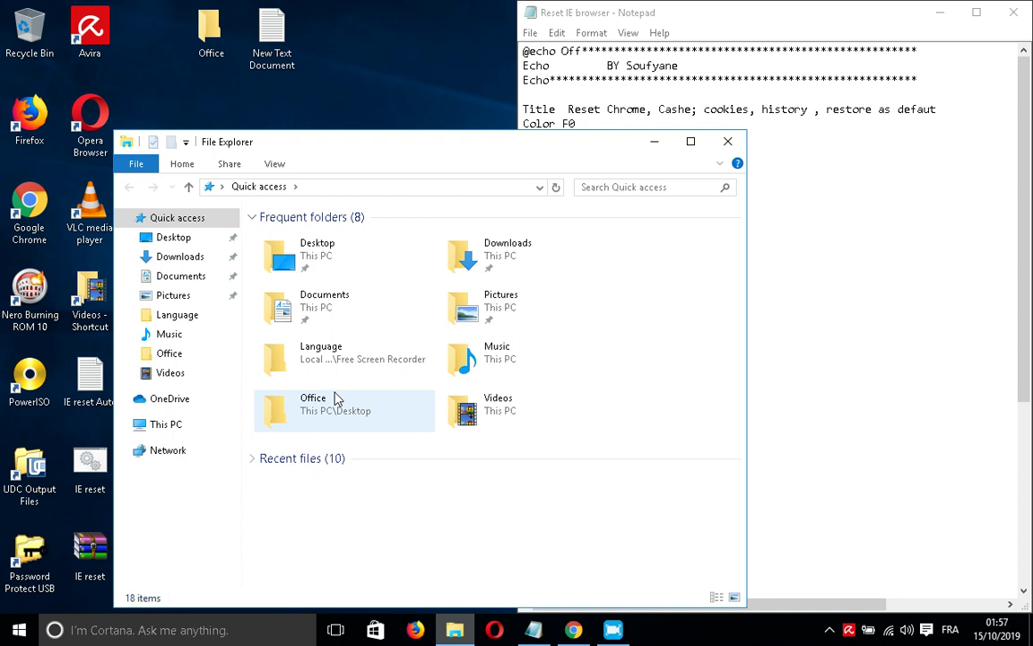
left_click(184, 257)
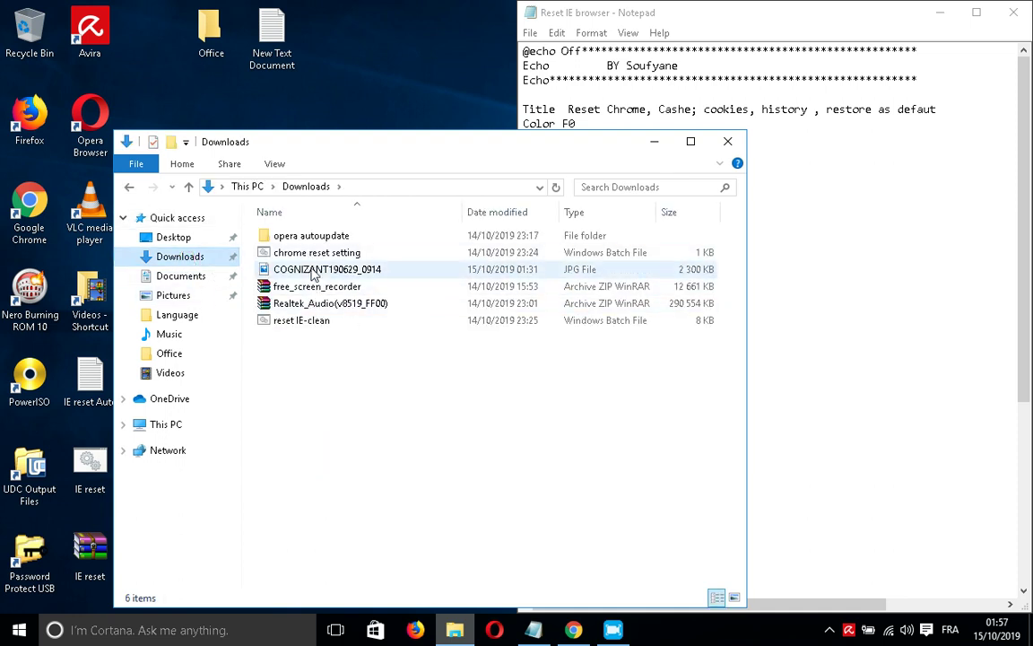
left_click(310, 252)
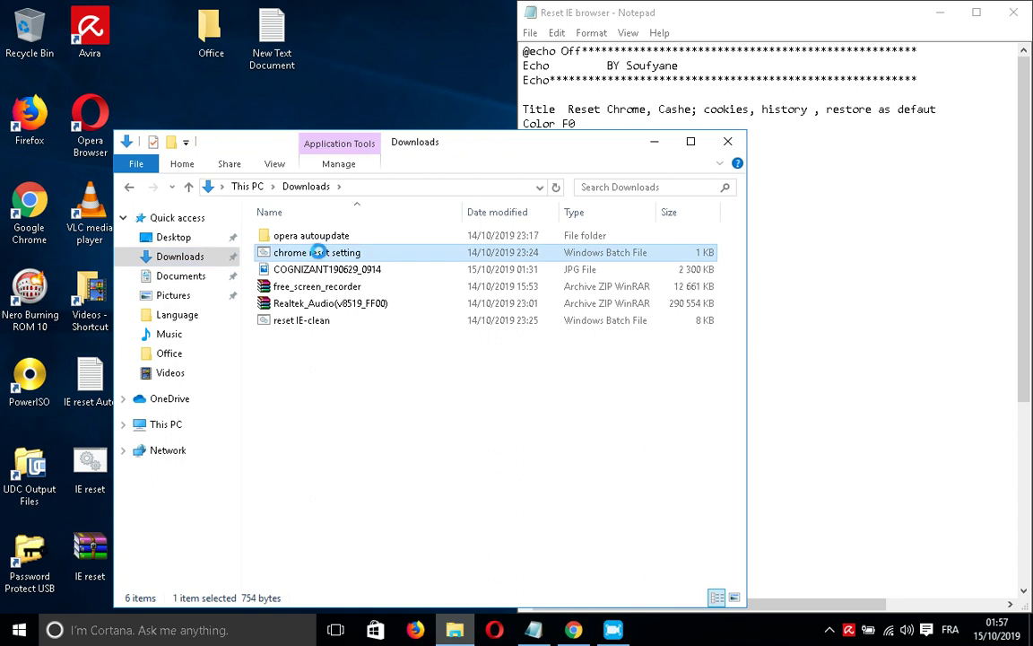
right_click(316, 255)
left_click(348, 153)
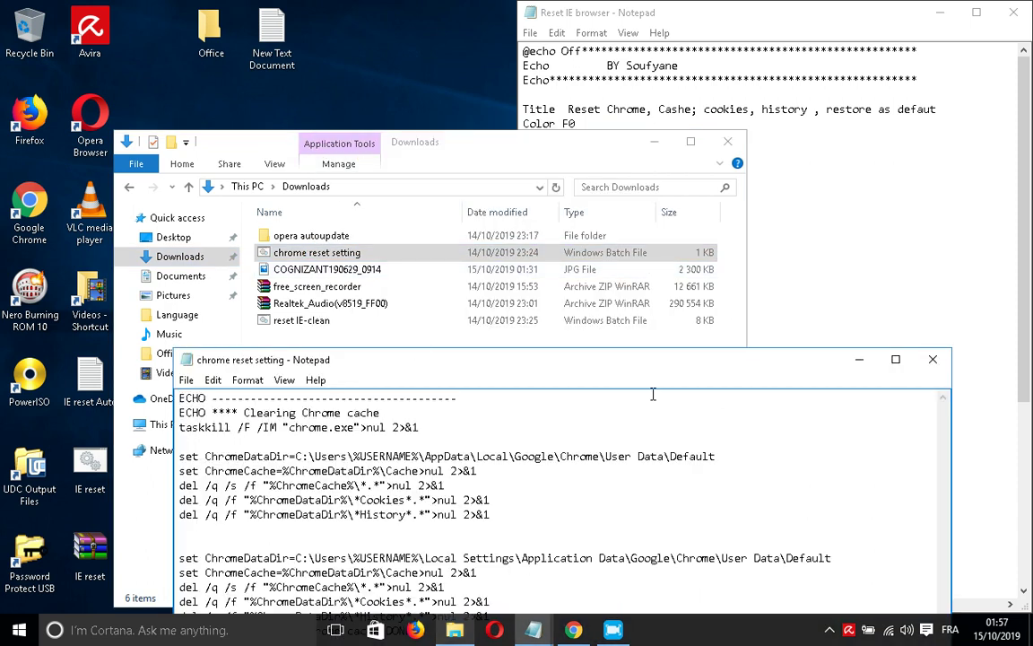
Copy its commands from taskkill through the DONE line and minimize that window
left_click_drag(652, 375, 592, 159)
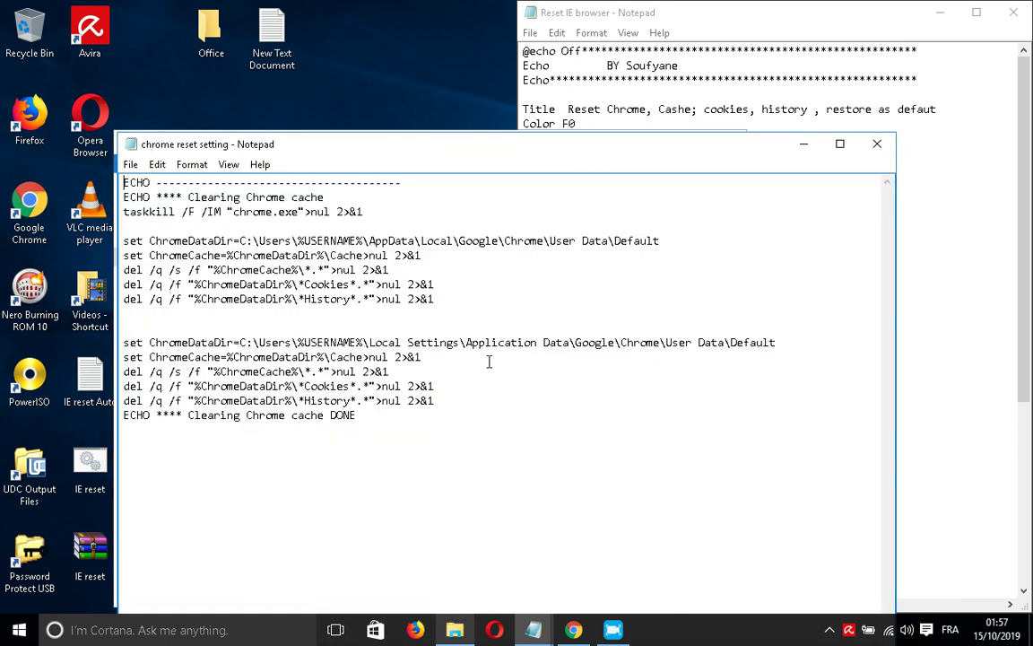
left_click(377, 413)
mouse_move(377, 414)
left_mouse_down()
mouse_move(126, 241)
mouse_move(123, 211)
left_mouse_up()
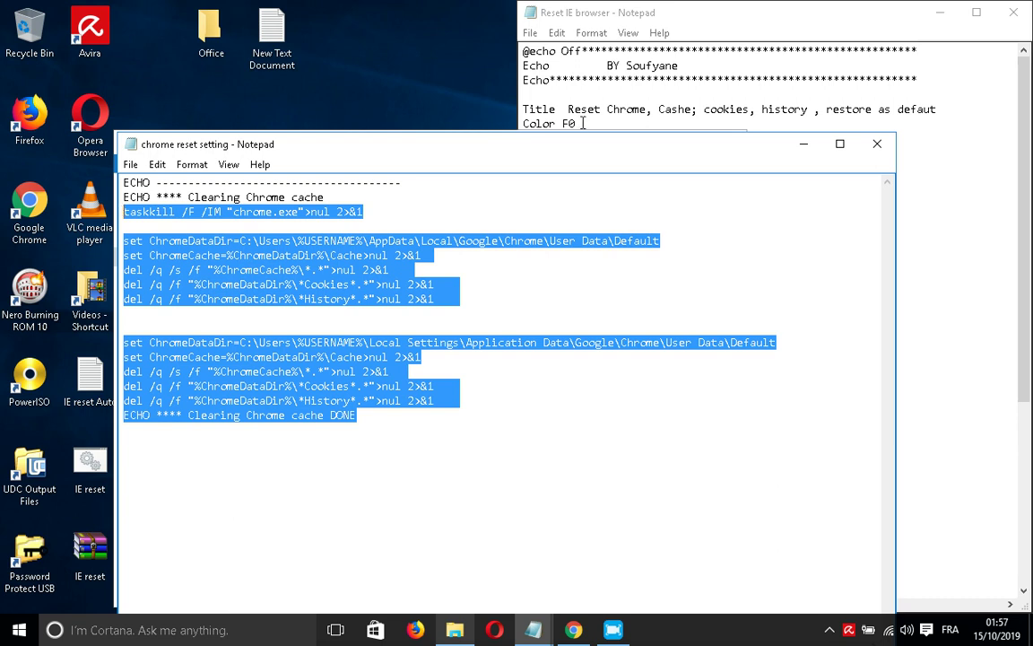
left_click(804, 144)
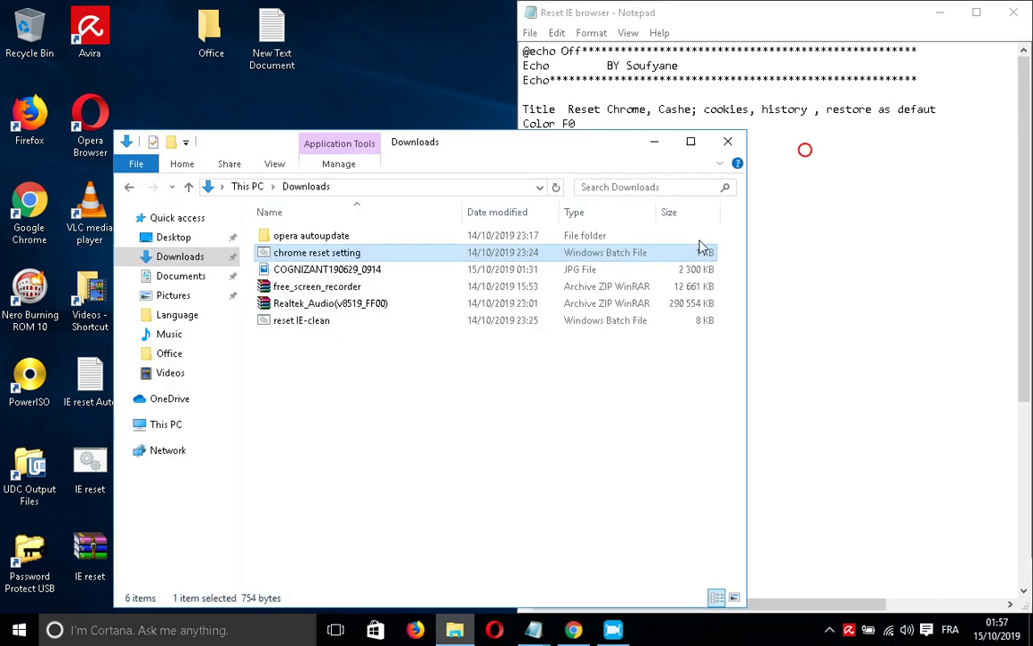
Paste the Chrome cache, cookie and history deletion commands below Color fc
left_click(874, 323)
left_click(611, 178)
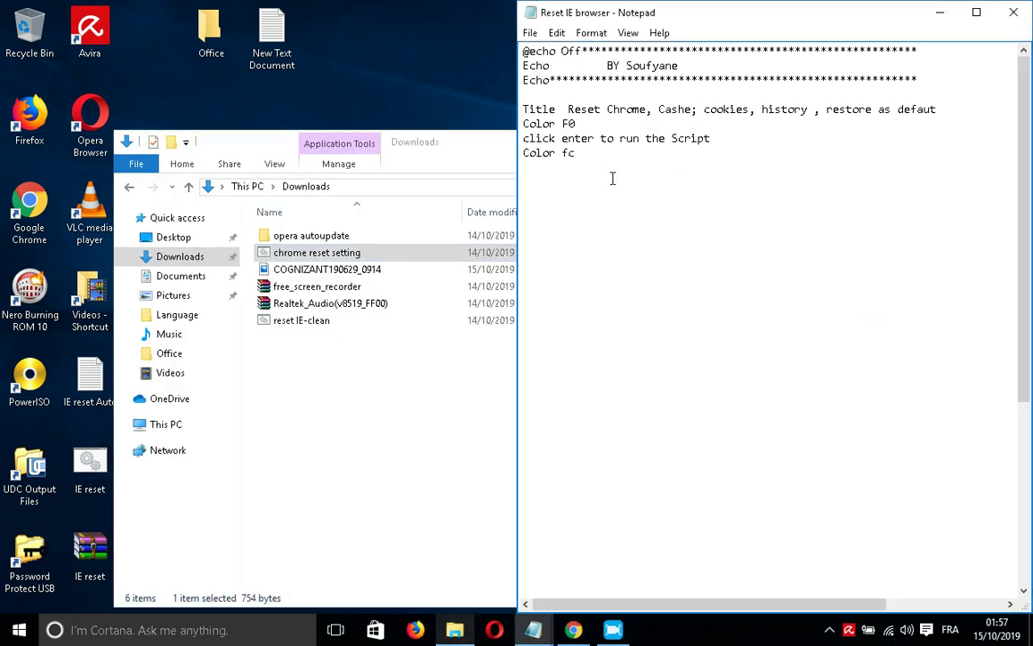
key("ctrl+v")
key("Return")
key("Return")
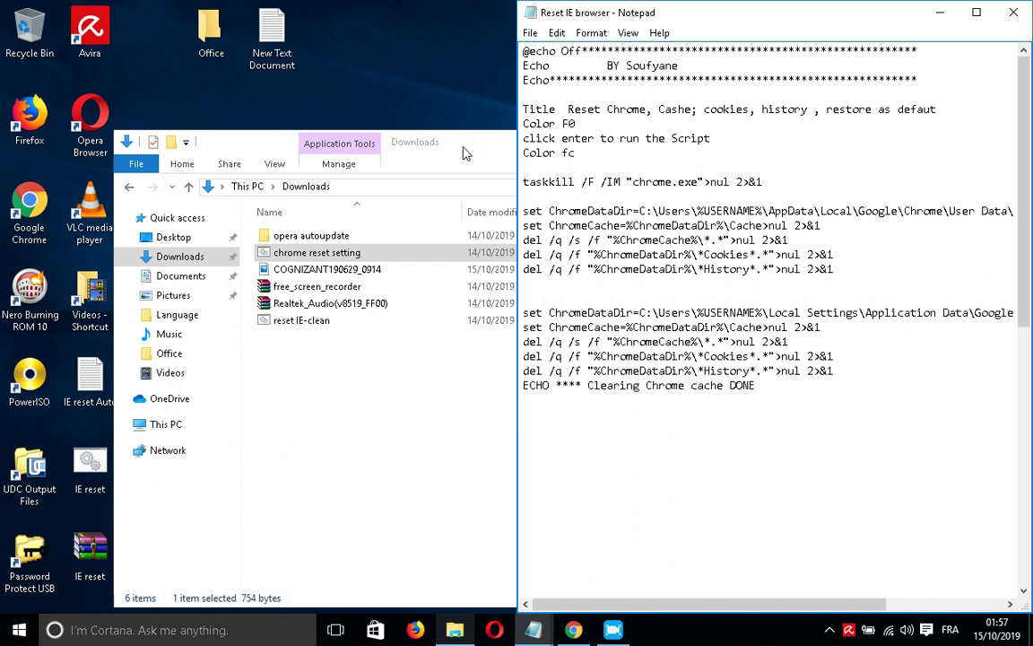
Close File Explorer and select the taskkill line in the script
left_click(420, 139)
left_click(727, 142)
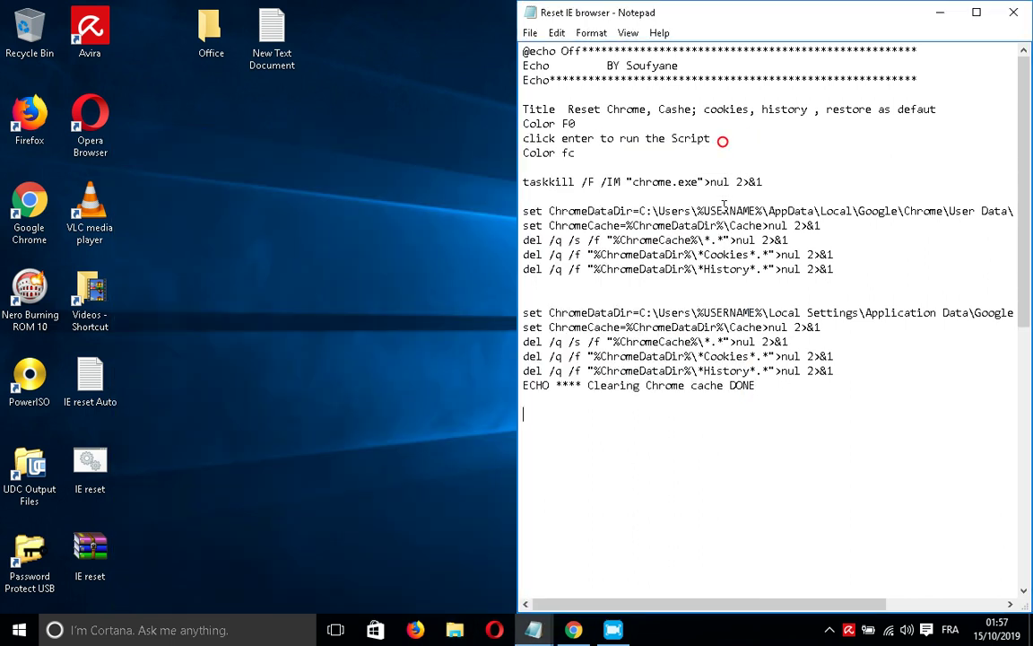
left_click_drag(762, 182, 556, 170)
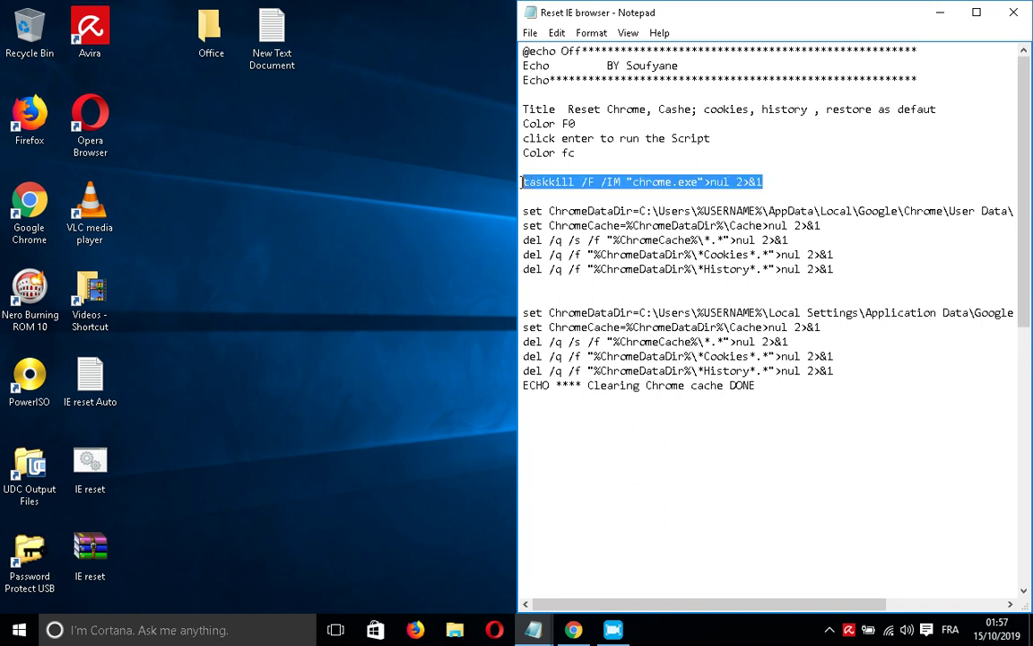
left_click(573, 630)
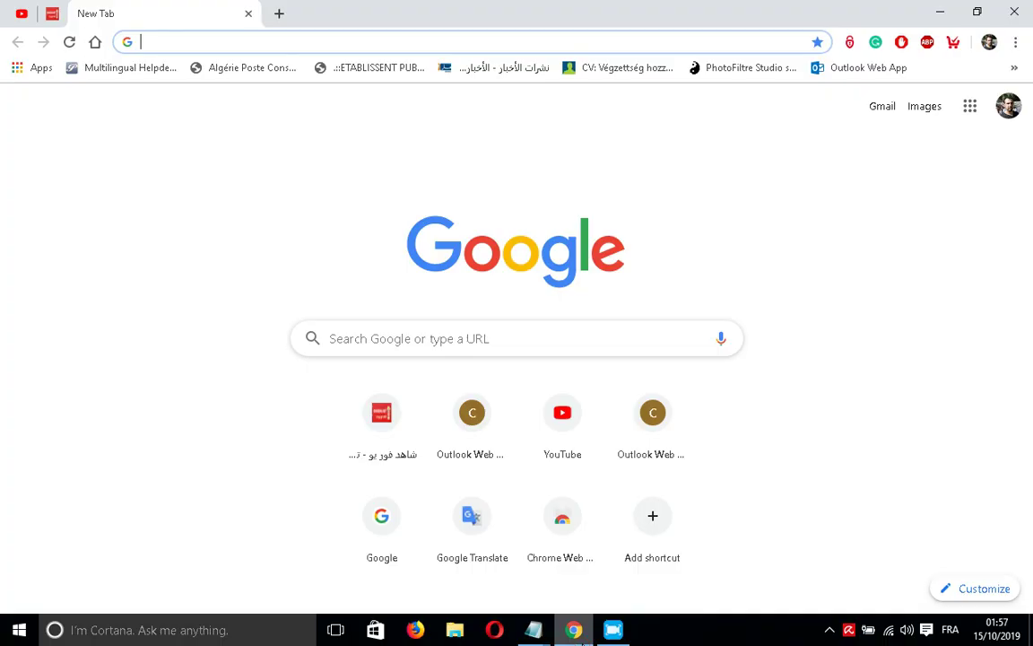
left_click(578, 632)
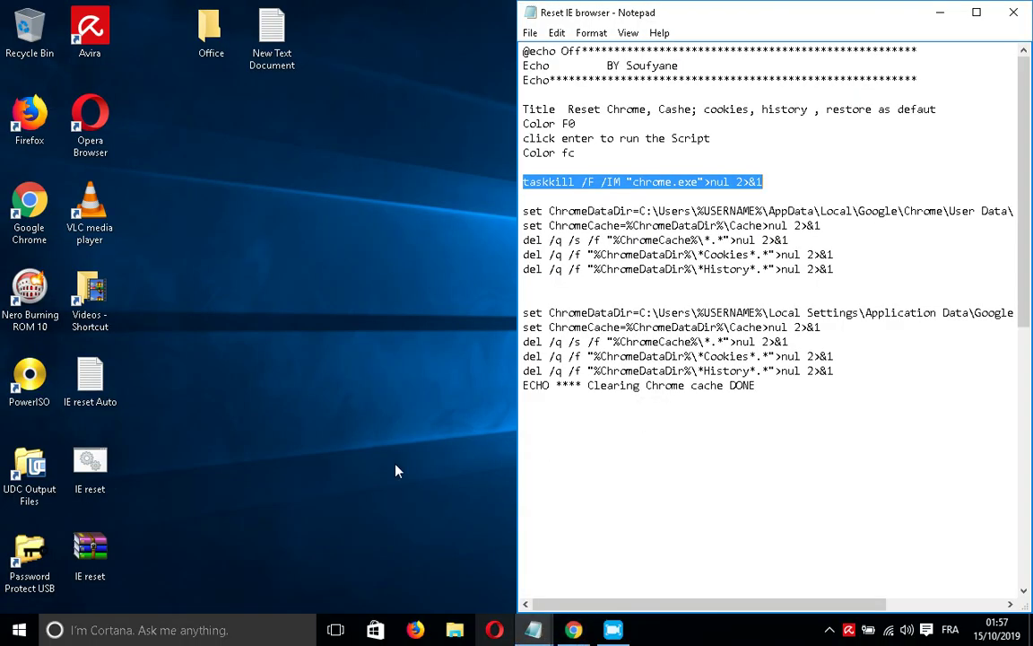
Open a Command Prompt window via the Run prompt
key("super+r")
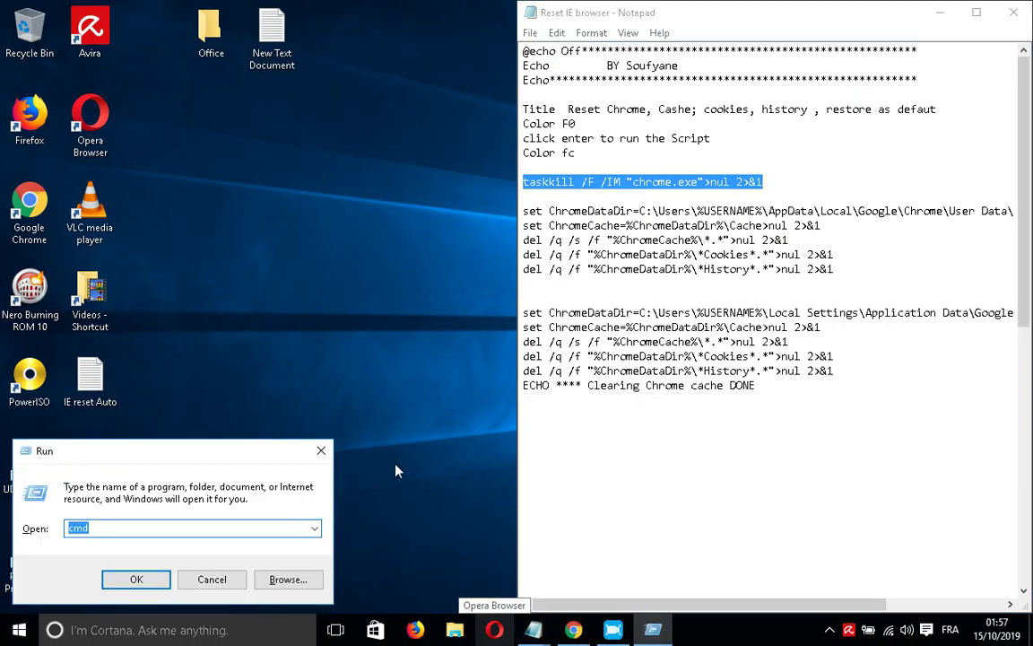
key("Escape")
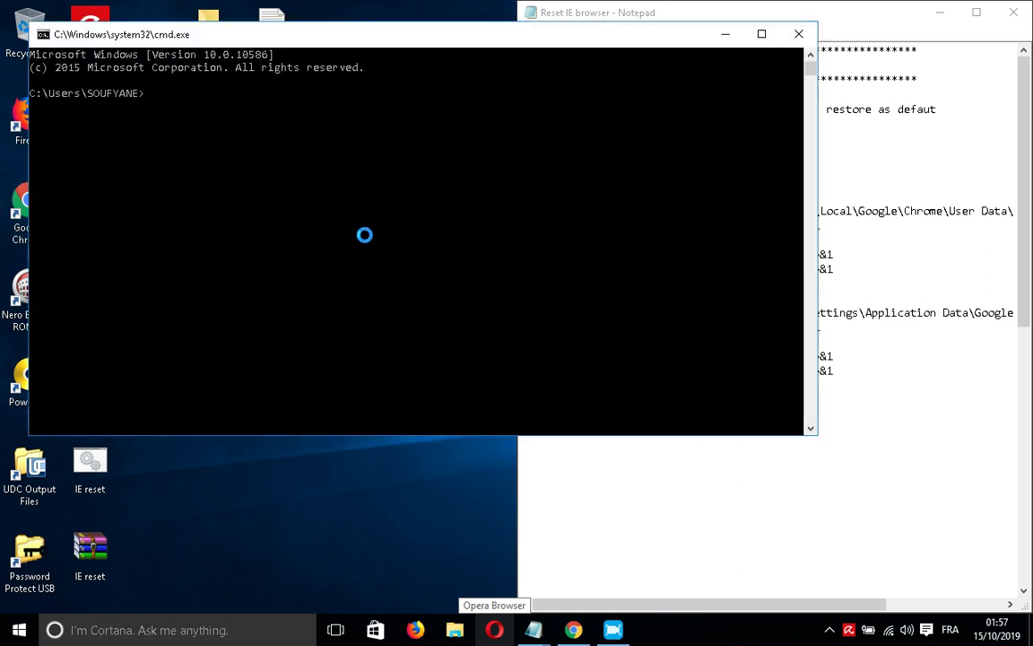
left_click(374, 199)
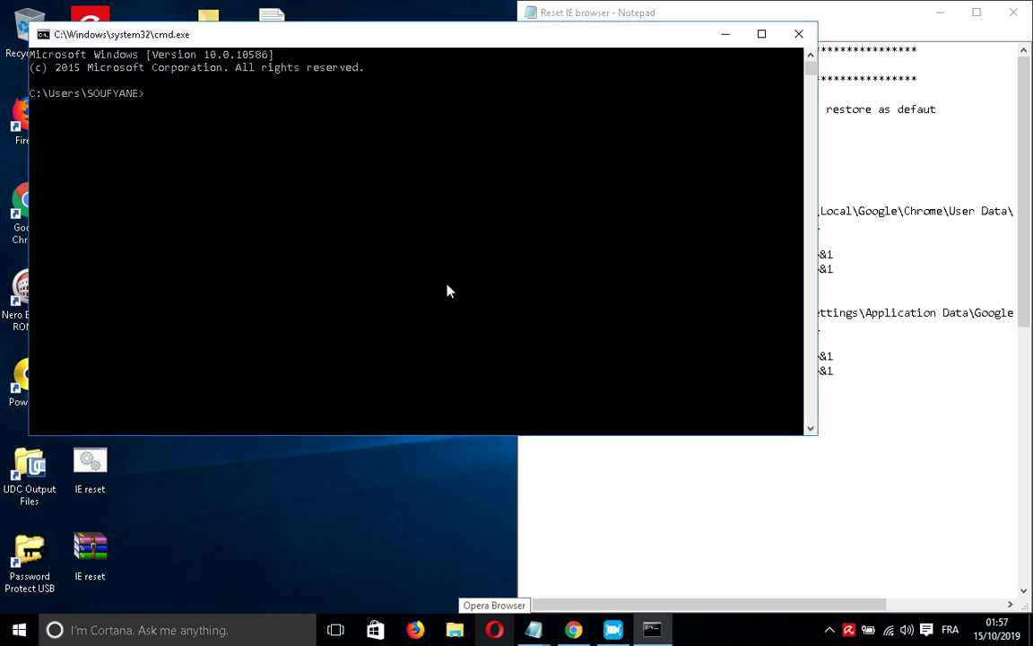
Paste the script's taskkill chrome.exe line into the console and run it
left_click(861, 281)
left_click_drag(767, 186, 525, 182)
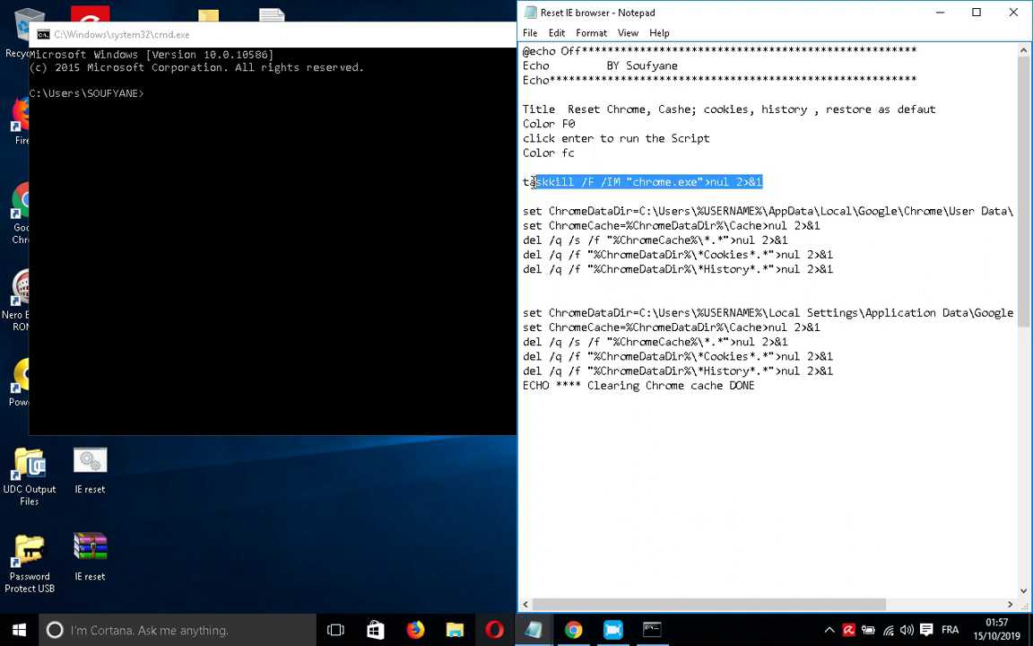
left_click(307, 141)
right_click(307, 142)
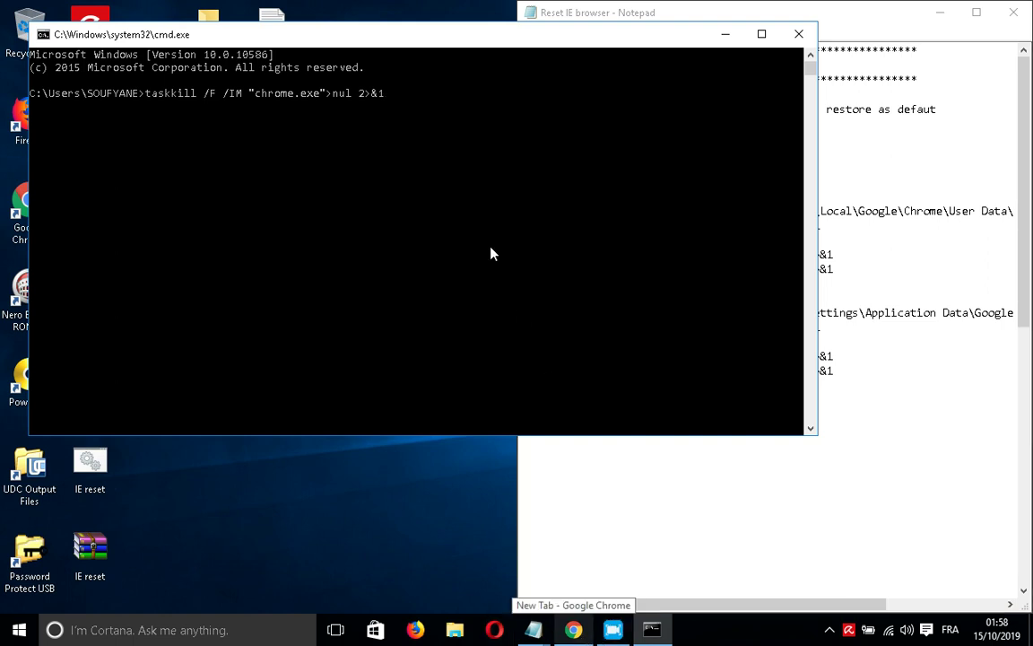
left_click(879, 220)
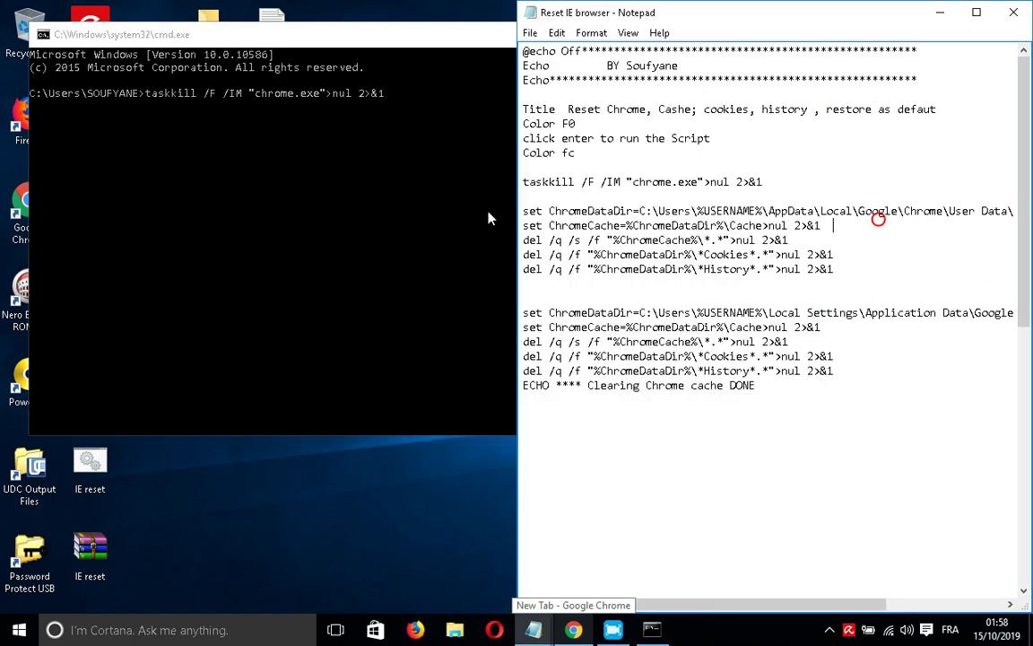
left_click(433, 128)
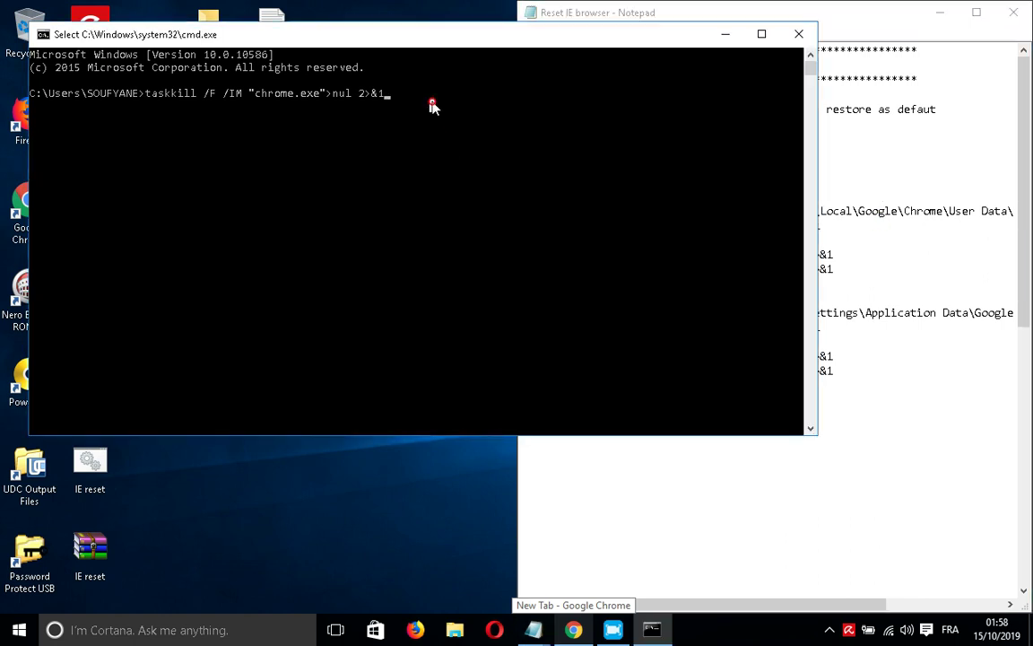
key("Escape")
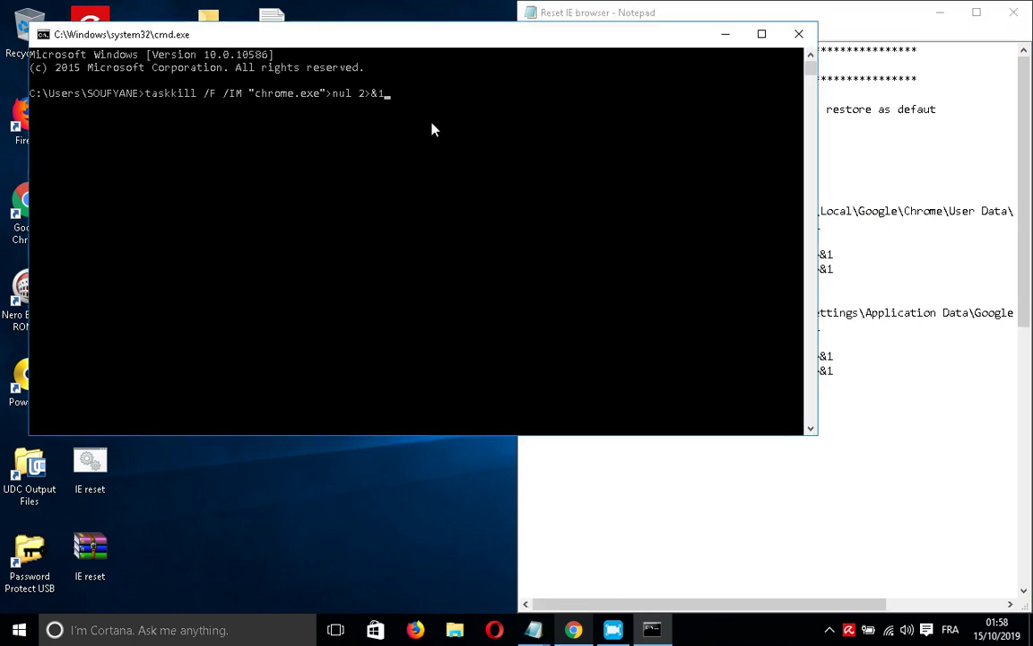
key("Return")
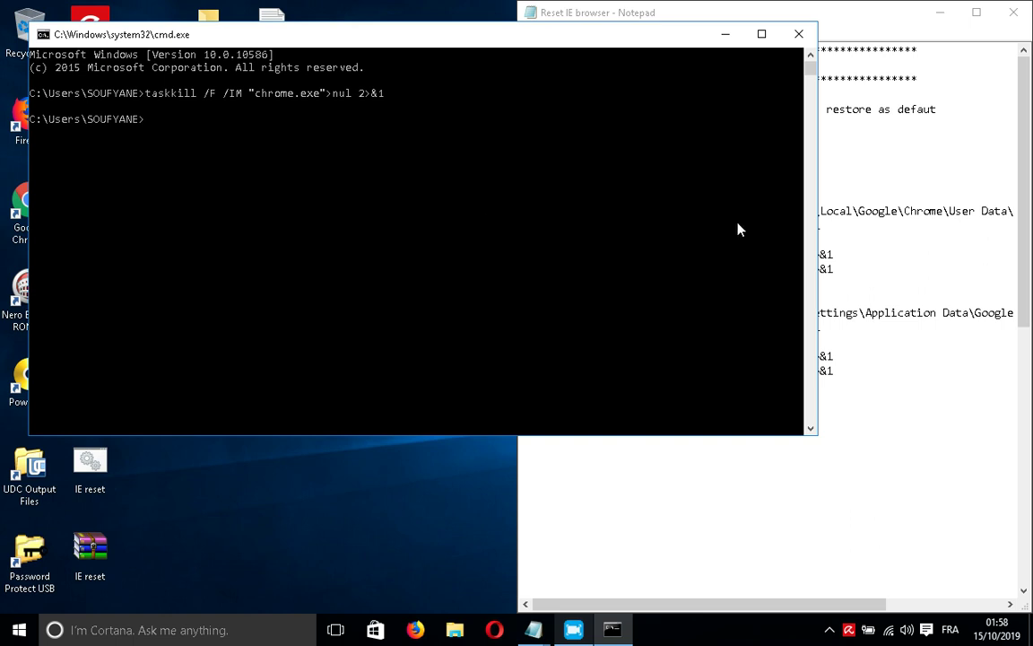
left_click(875, 235)
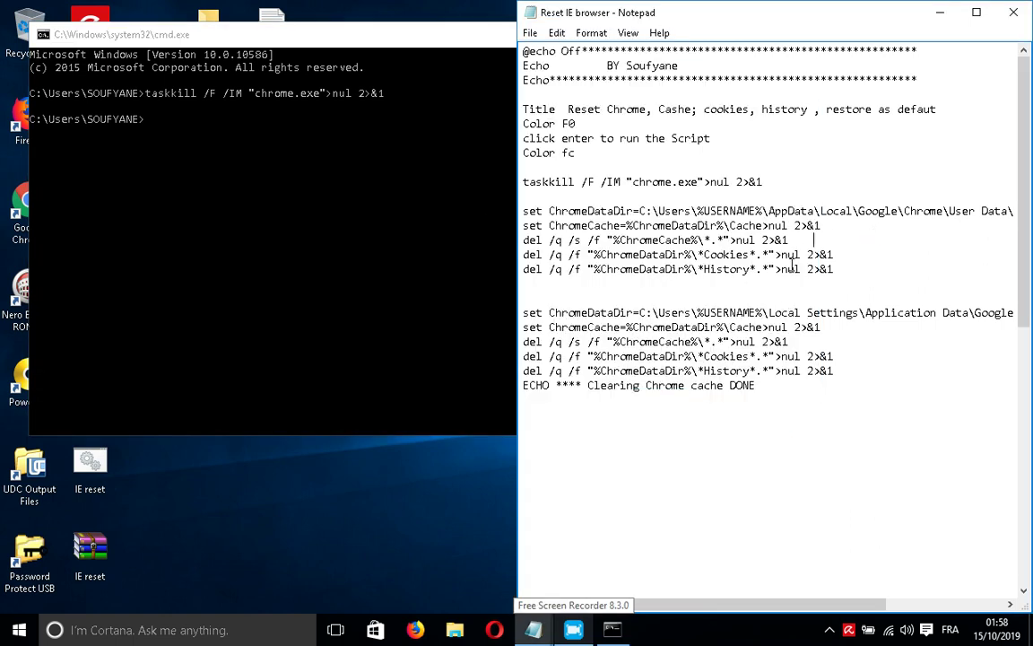
left_click(776, 385)
key("Return")
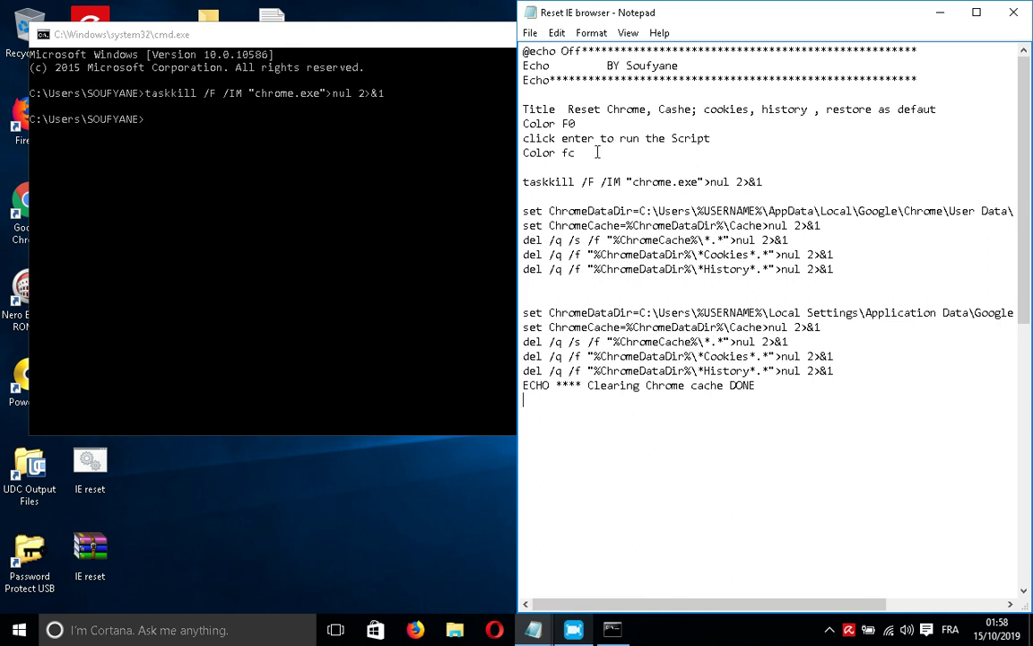
mouse_move(590, 154)
left_mouse_down()
mouse_move(539, 62)
mouse_move(511, 59)
left_mouse_up()
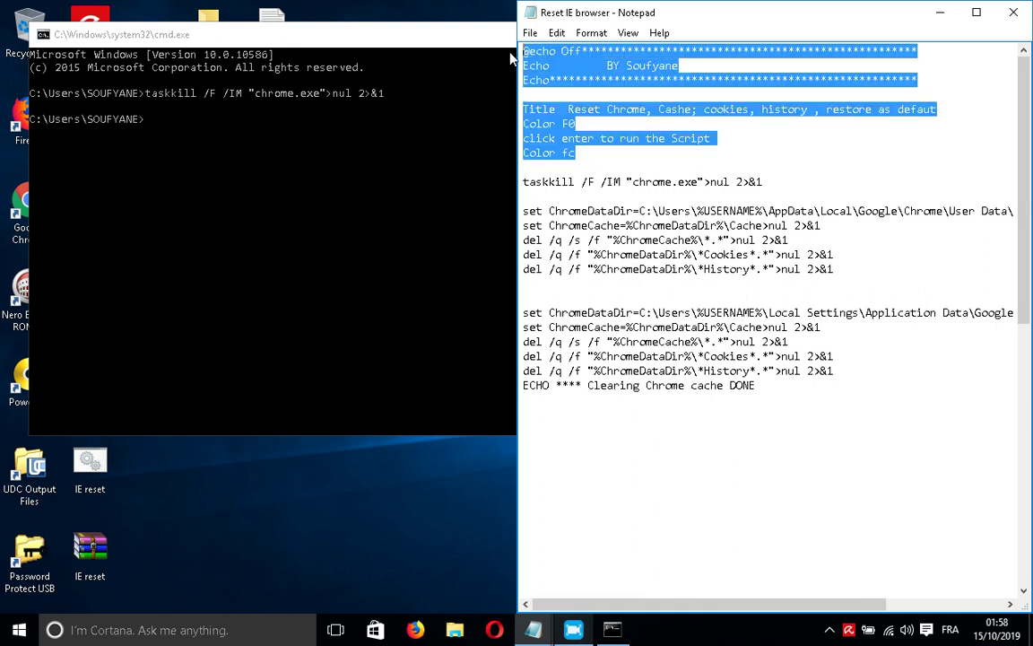
left_click(589, 453)
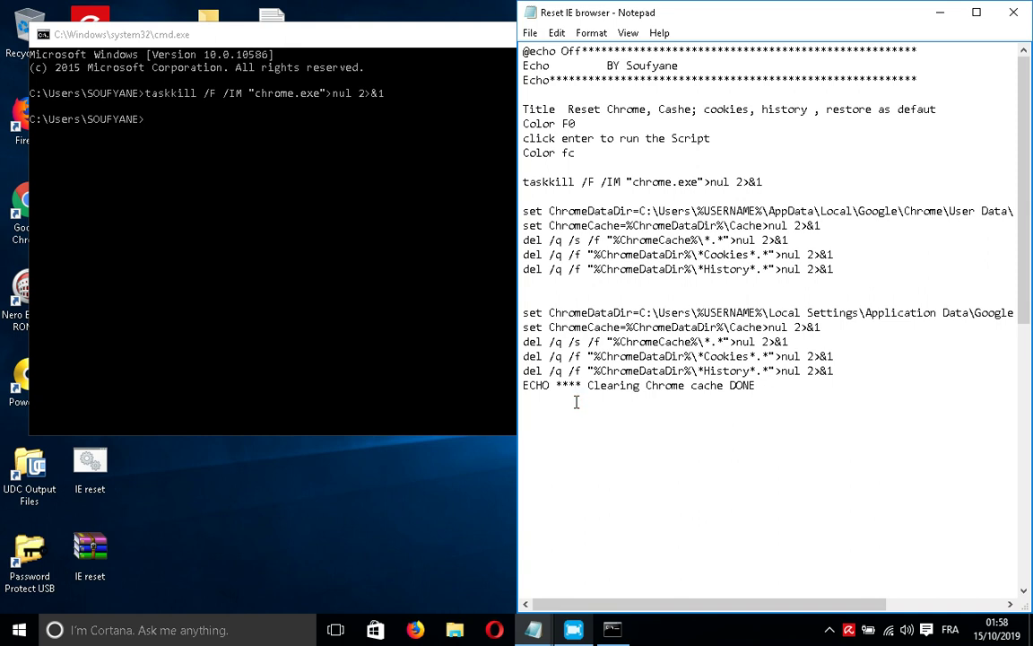
key("ctrl+v")
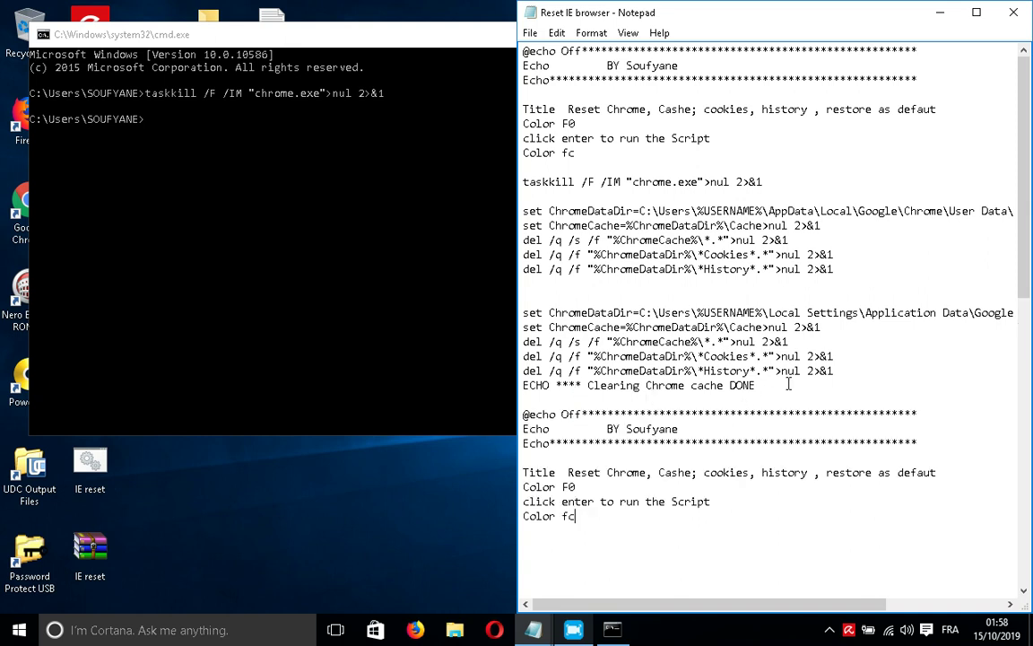
Add a 'shutdown /r' restart line after the pasted block
key("Return")
type("shuto")
key("BackSpace")
type("dow")
key("BackSpace")
key("BackSpace")
type("wn ")
type("/")
Save the script, then begin saving it under a new name
left_click(530, 34)
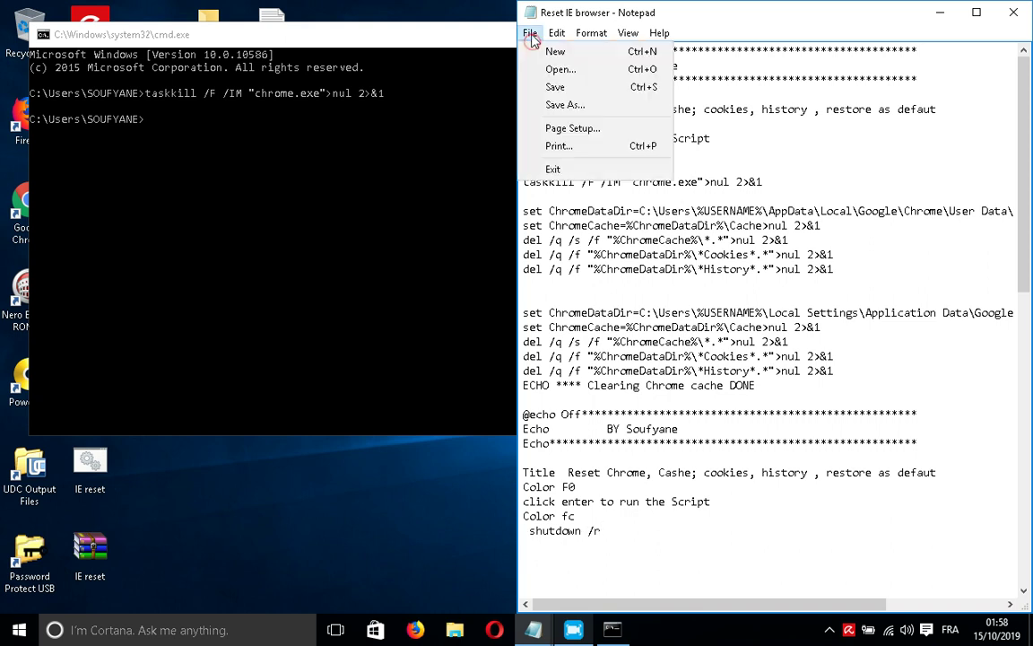
left_click(555, 87)
left_click(530, 33)
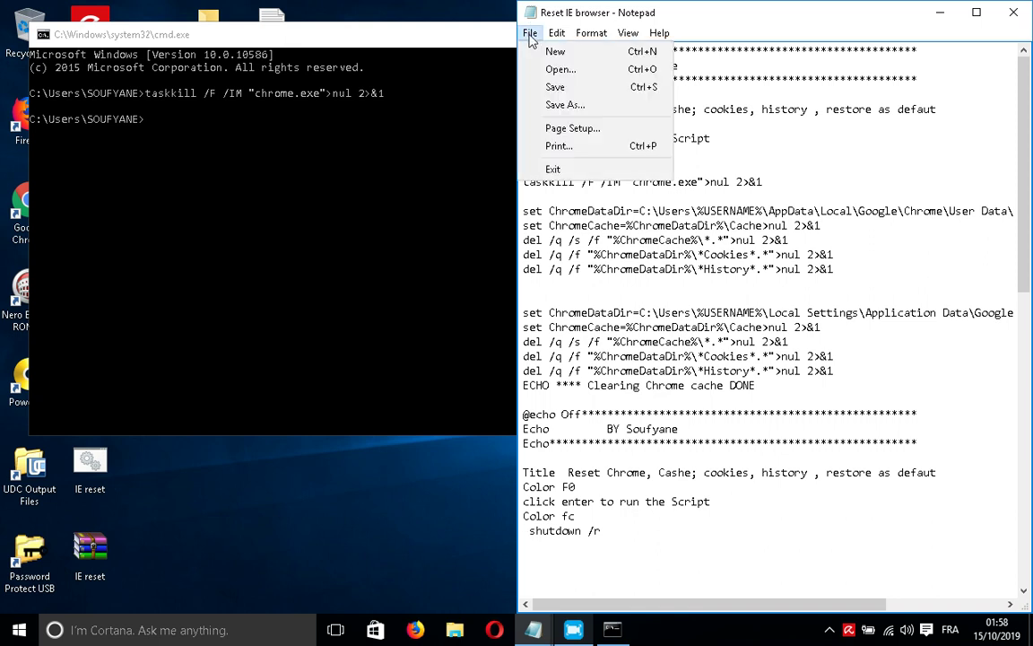
left_click(551, 101)
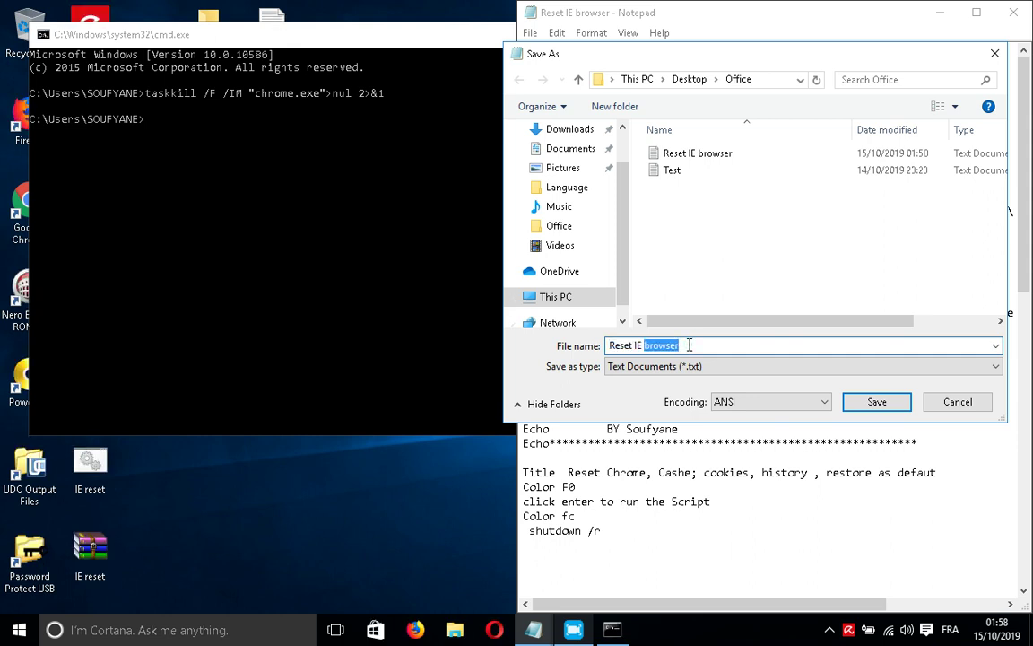
Save it to the Desktop as 'Reset Chrome as default.bat'
left_click(686, 345)
key("BackSpace")
key("BackSpace")
key("BackSpace")
key("BackSpace")
key("BackSpace")
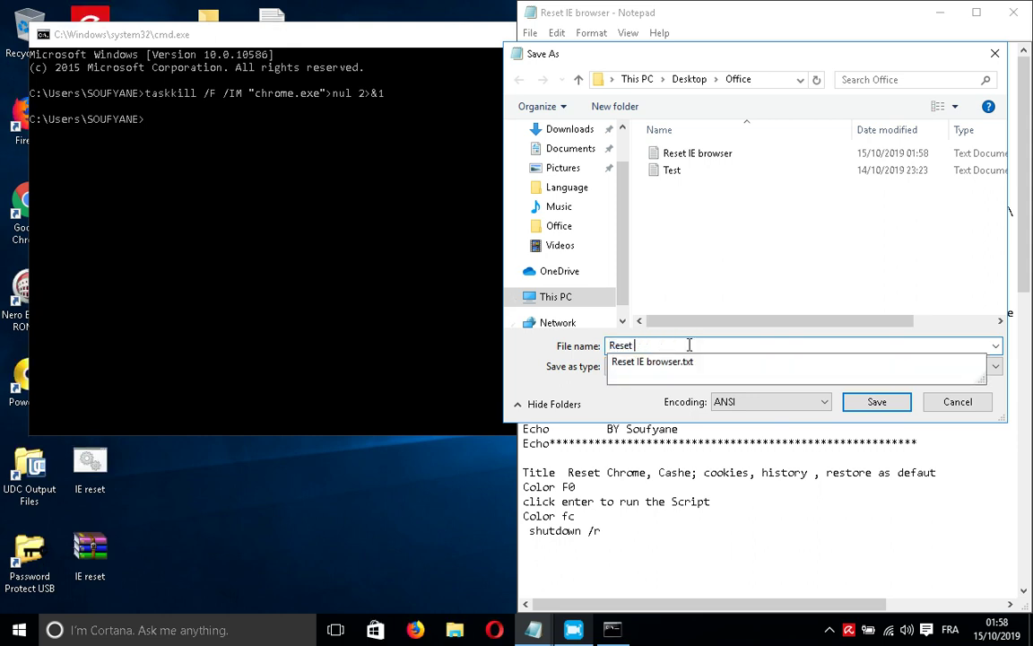
key("BackSpace")
key("BackSpace")
key("BackSpace")
type("R")
key("BackSpace")
type("Rse")
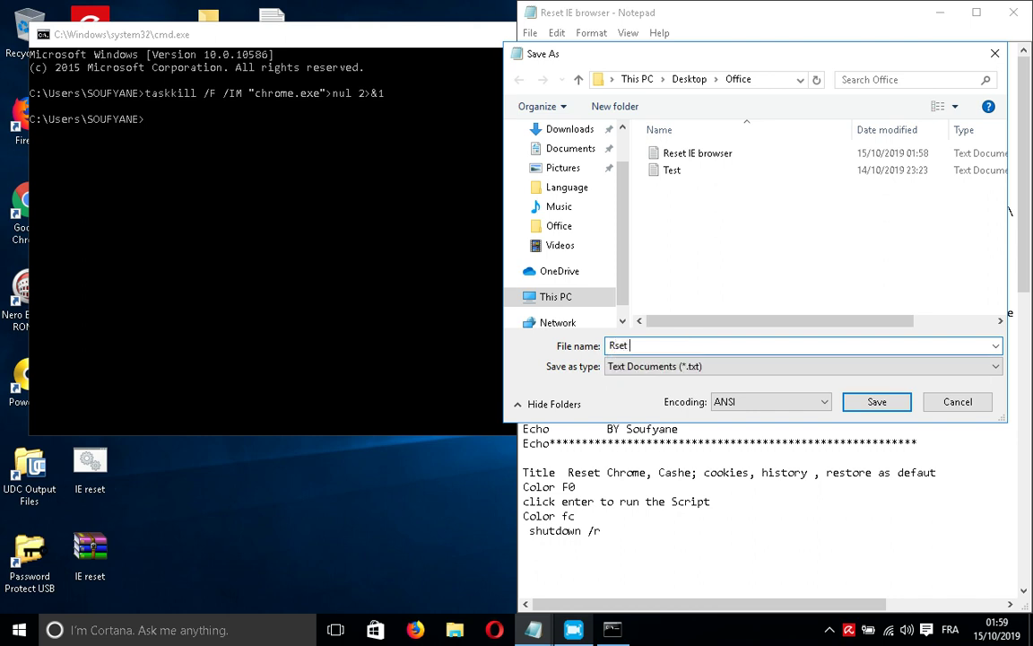
key("BackSpace")
key("BackSpace")
key("BackSpace")
type("eet")
key("BackSpace")
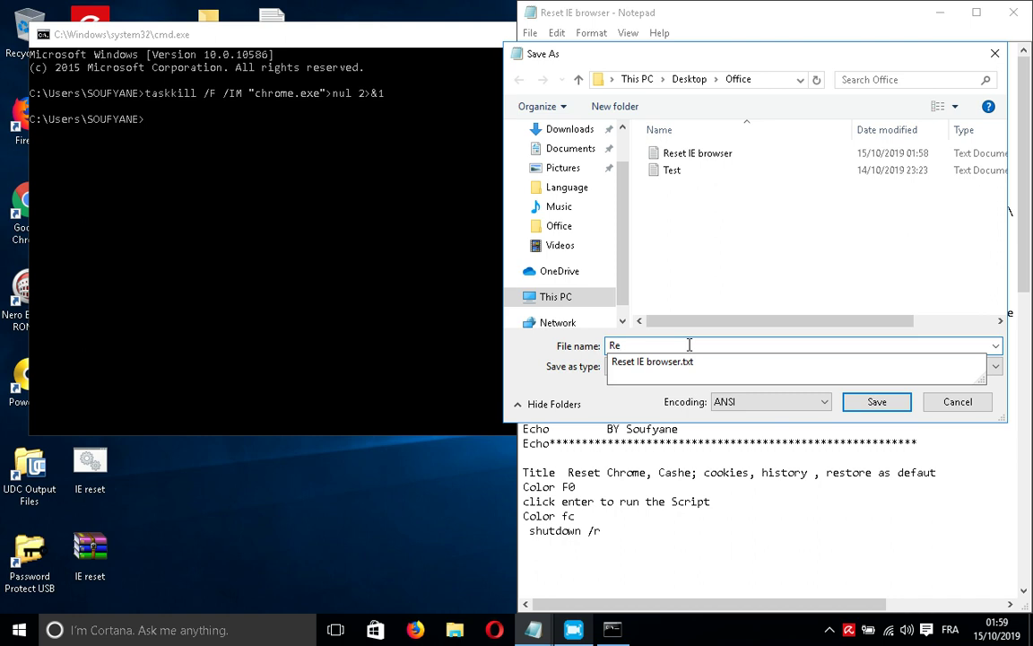
type("set")
type(" Chrome as")
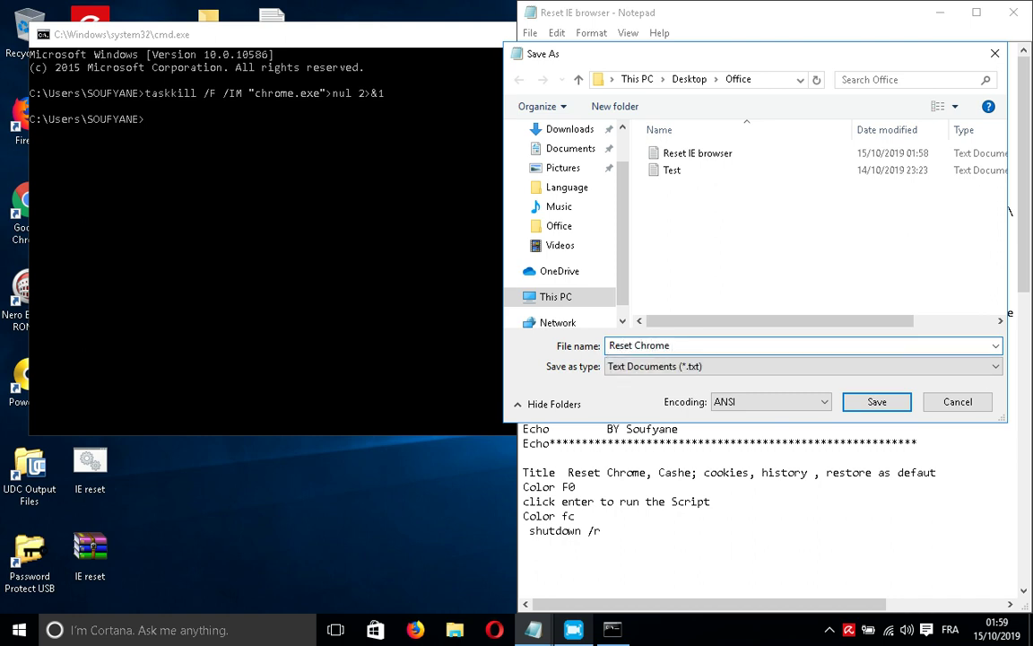
type(" default.")
type("bat")
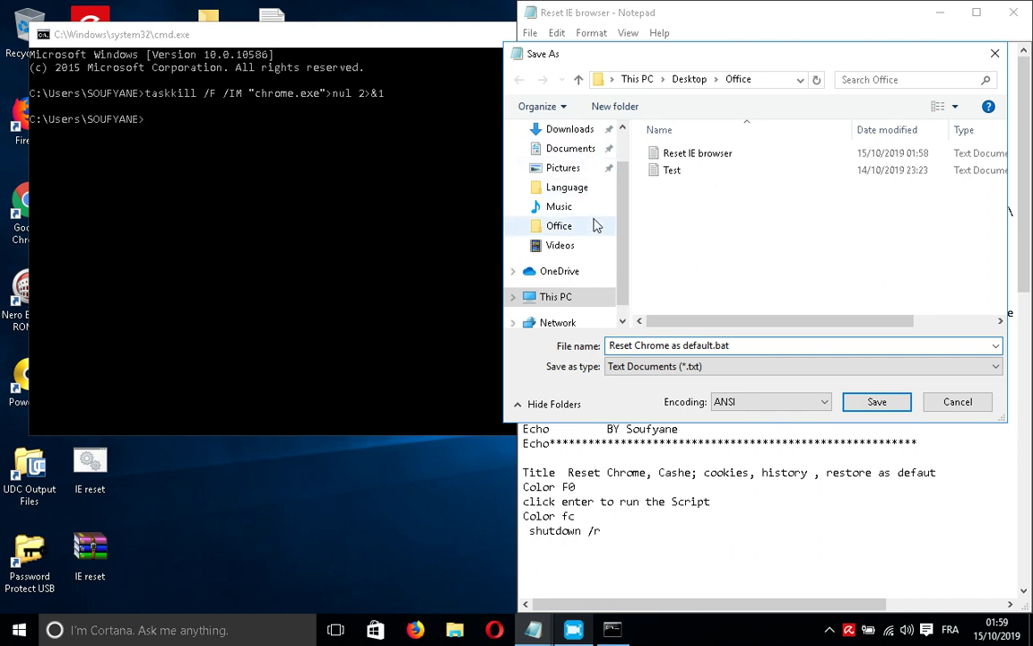
scroll(592, 152, "up", 1)
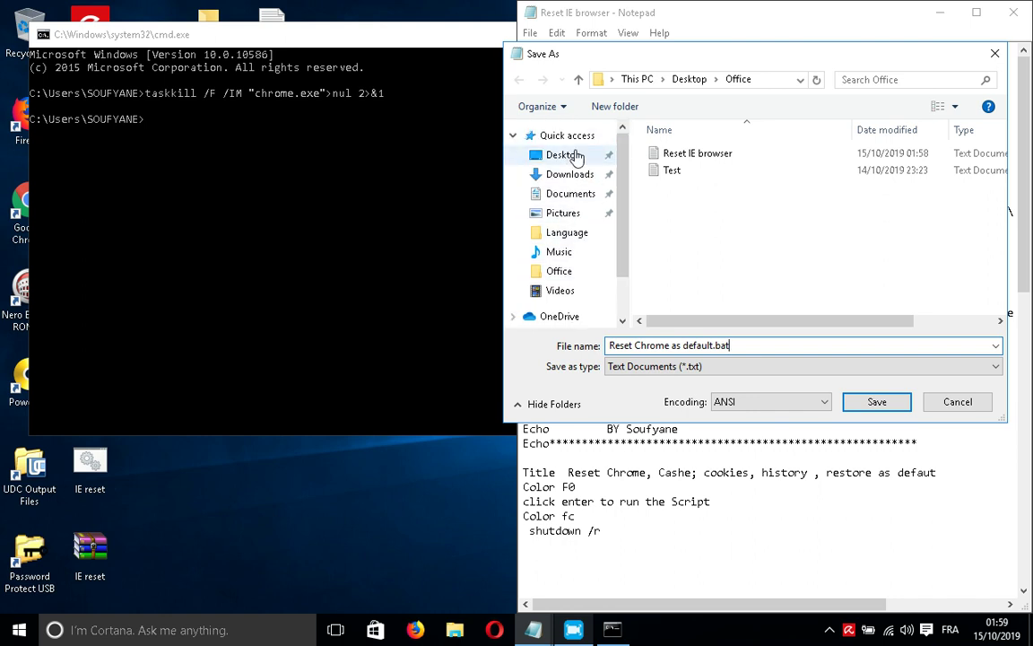
left_click(575, 155)
left_click(878, 404)
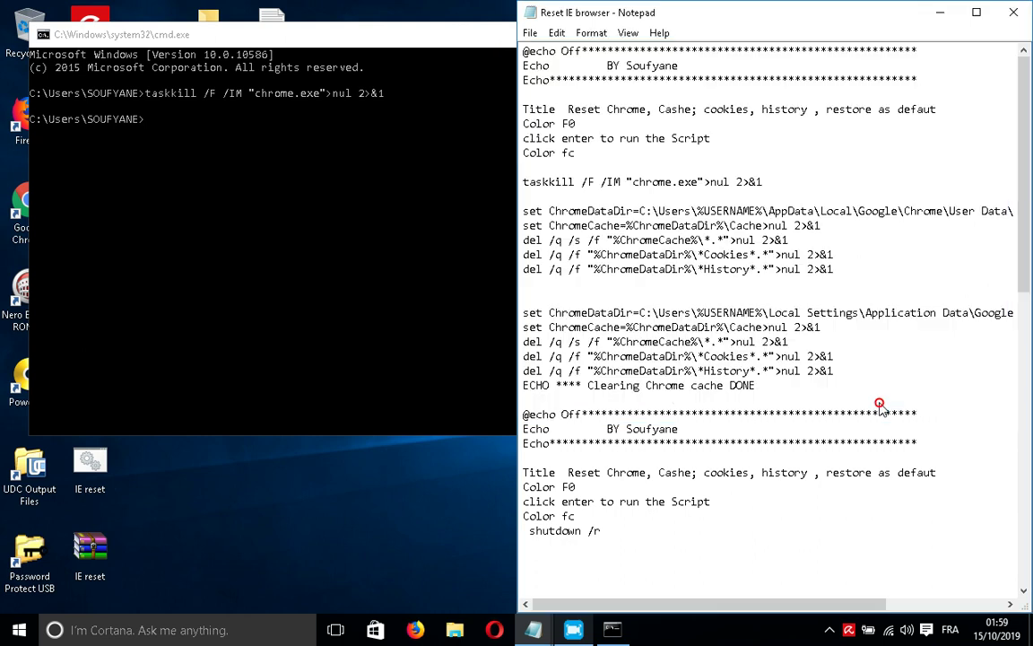
Close Notepad and cmd, run Reset Chrome as default.bat, and dismiss the sign-out warning
left_click(940, 12)
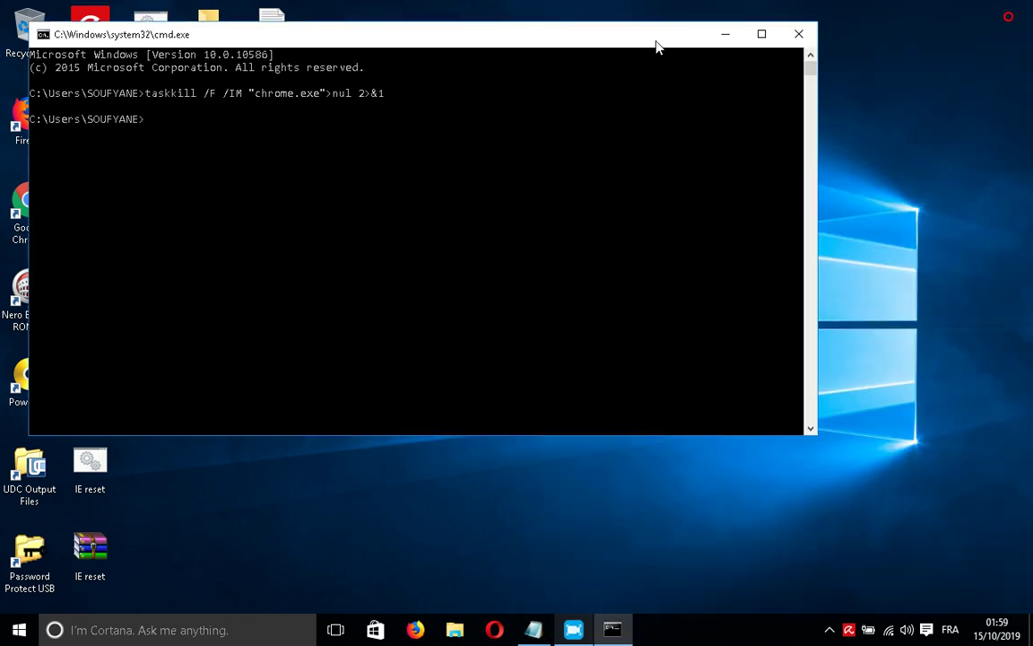
left_click(798, 34)
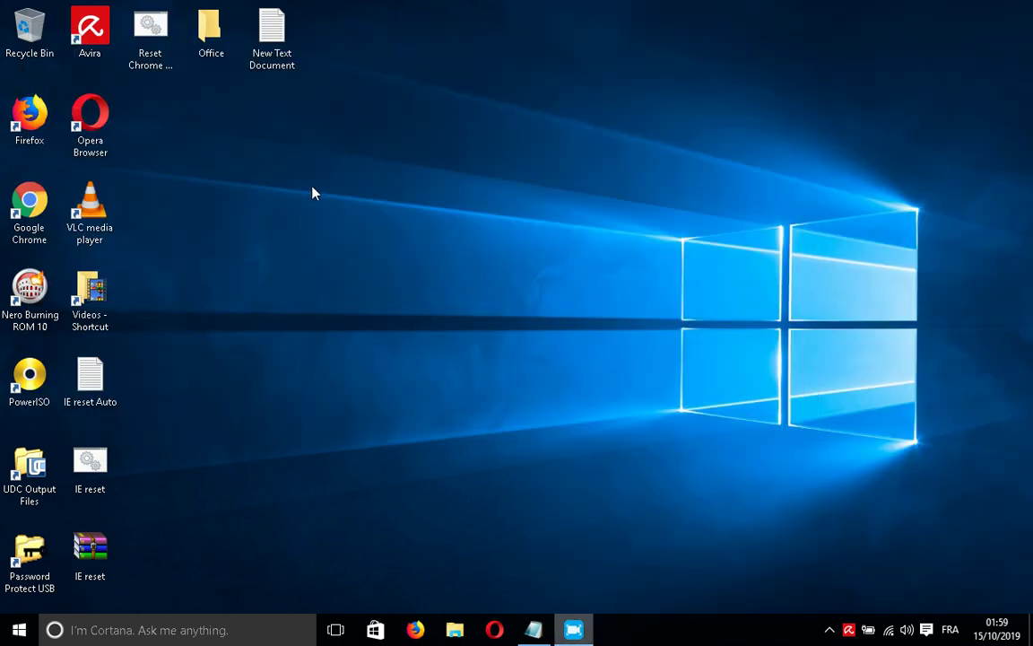
double_click(150, 31)
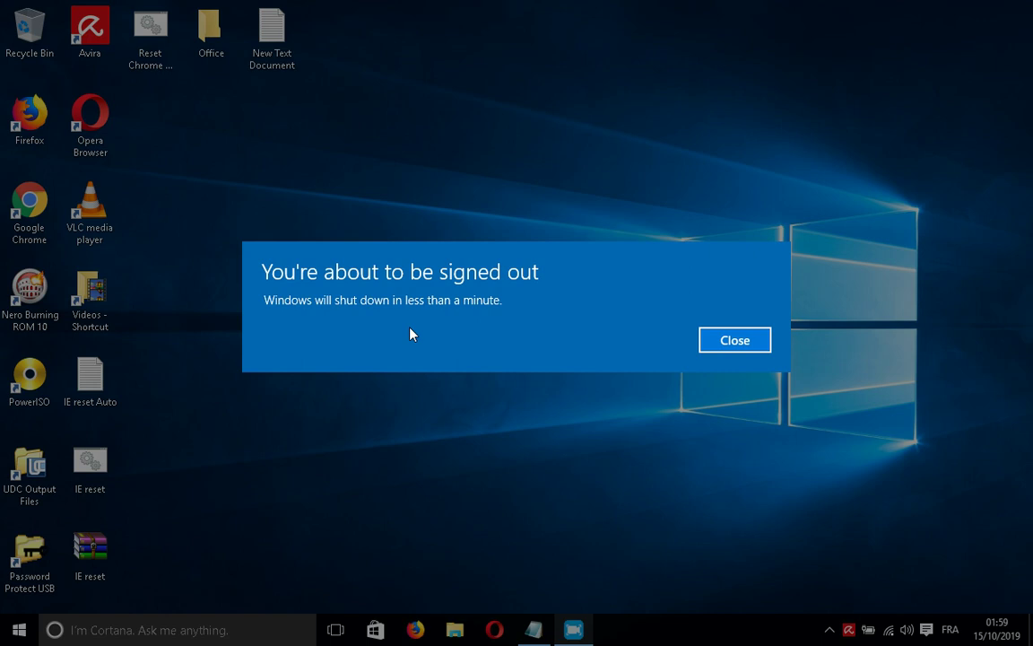
left_click(710, 340)
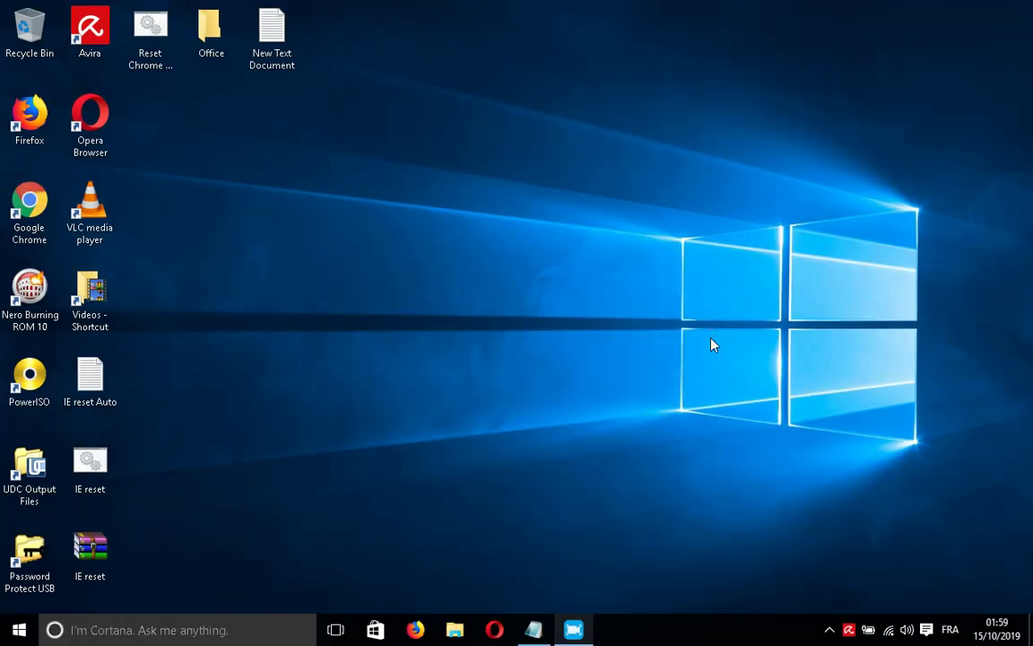